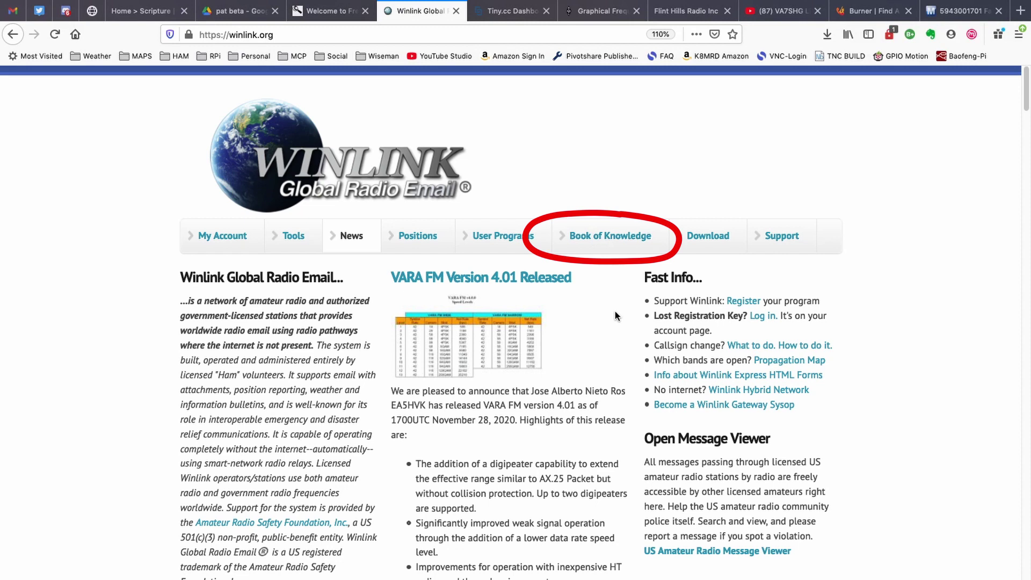
Go from Winlink's Book of Knowledge to the HOW - TO Recipes list and find the whitelist entry
click(610, 238)
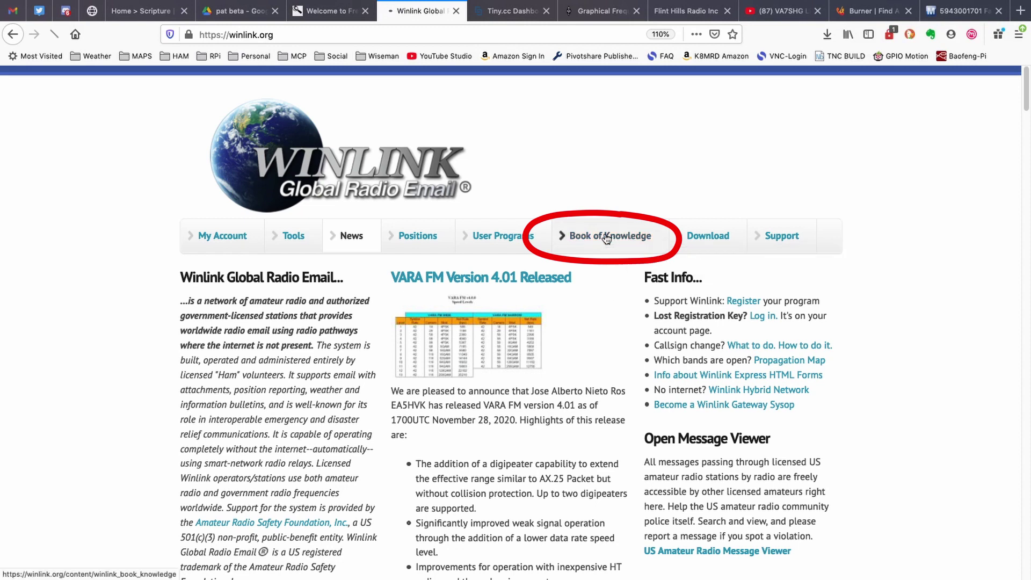
scroll(617, 339, down, 2)
scroll(617, 341, down, 5)
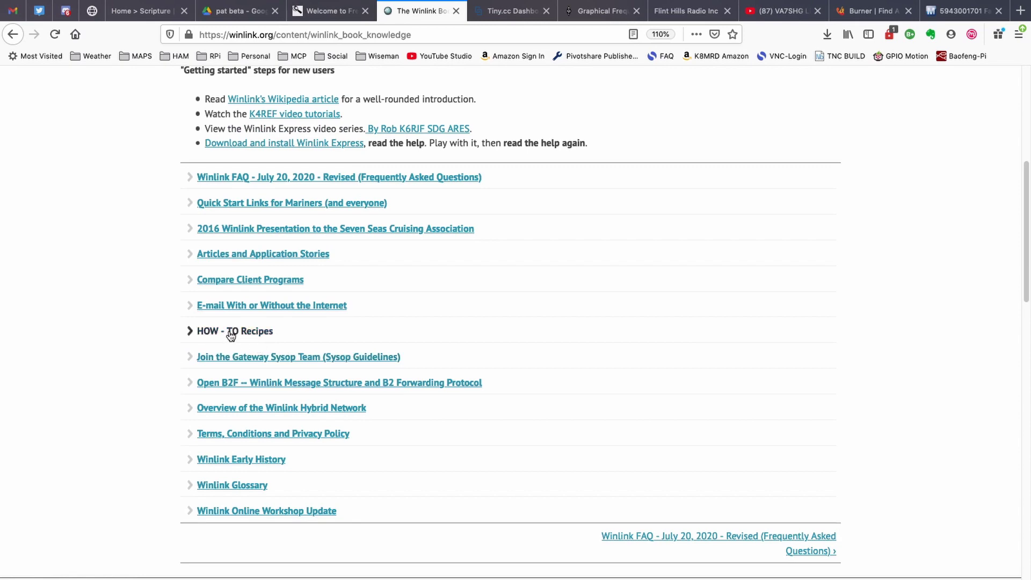
click(224, 333)
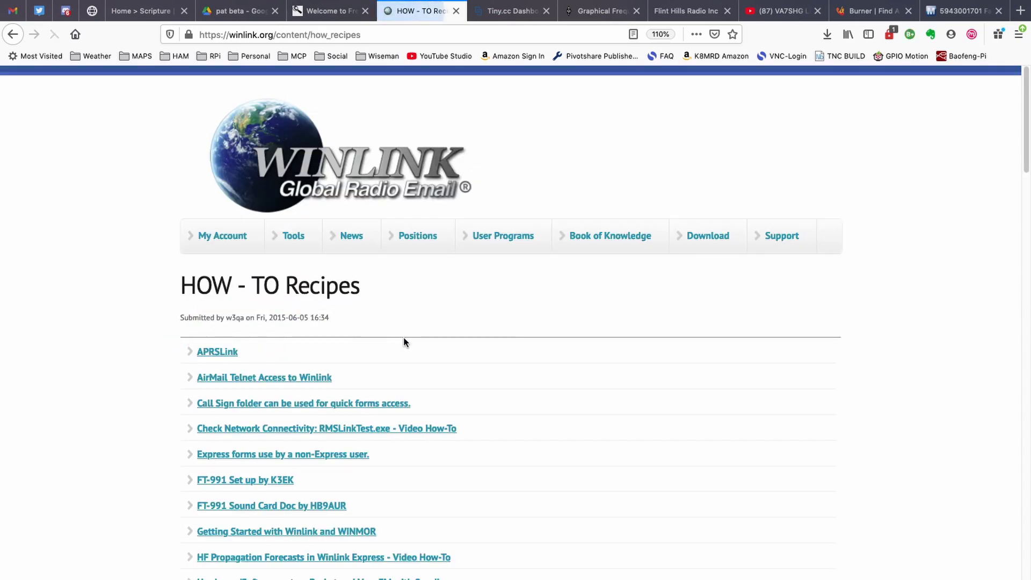
scroll(506, 352, down, 3)
scroll(508, 353, down, 3)
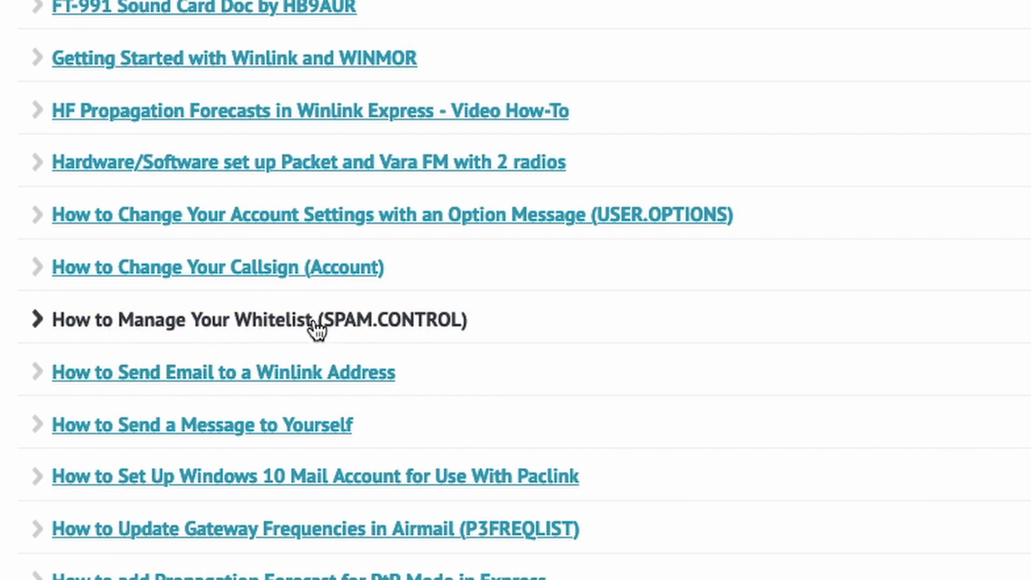
Open 'How to Manage Your Whitelist (SPAM.CONTROL)' and scroll to its instructions for adding addresses
click(314, 321)
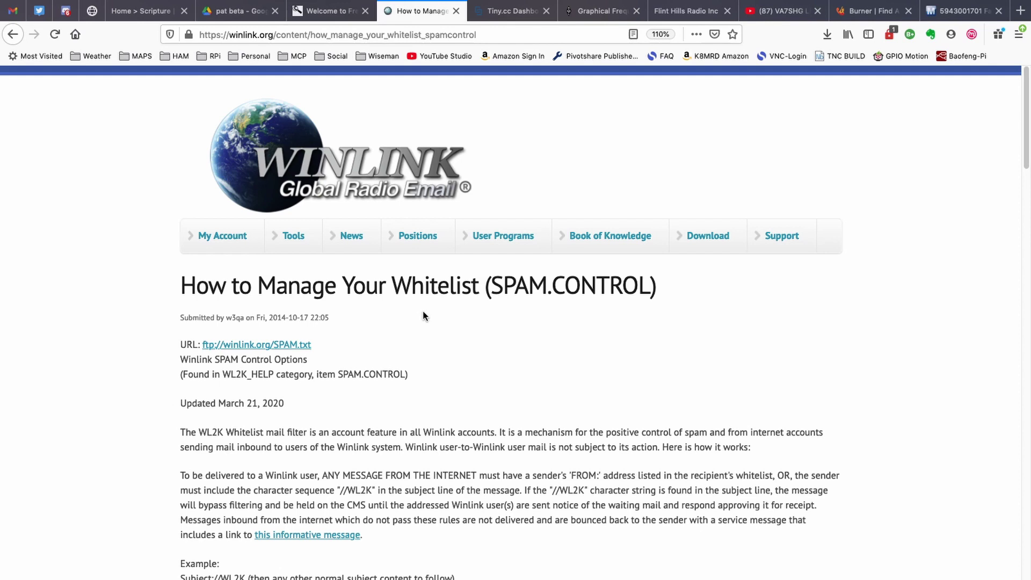
scroll(558, 327, down, 3)
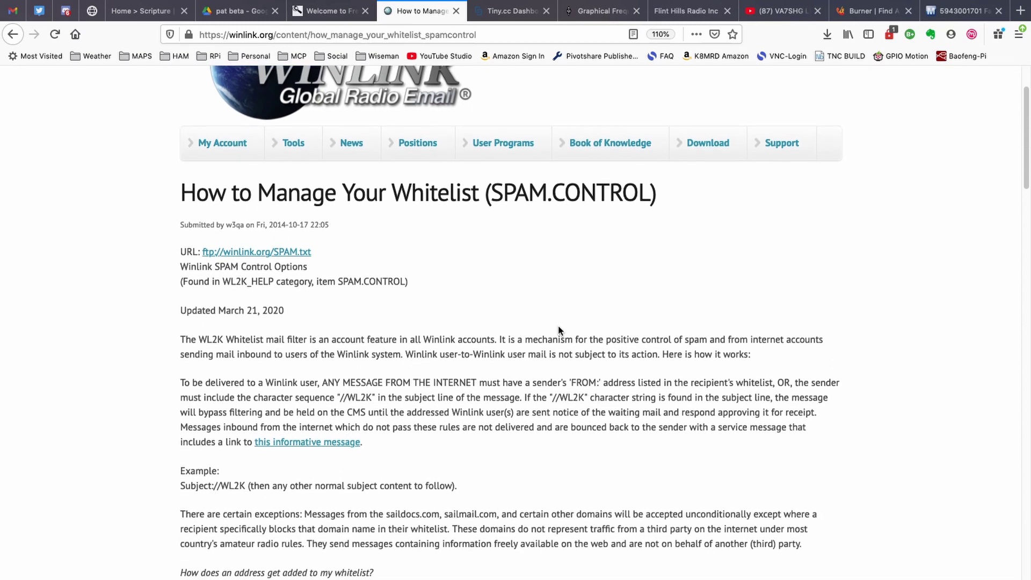
scroll(558, 330, down, 5)
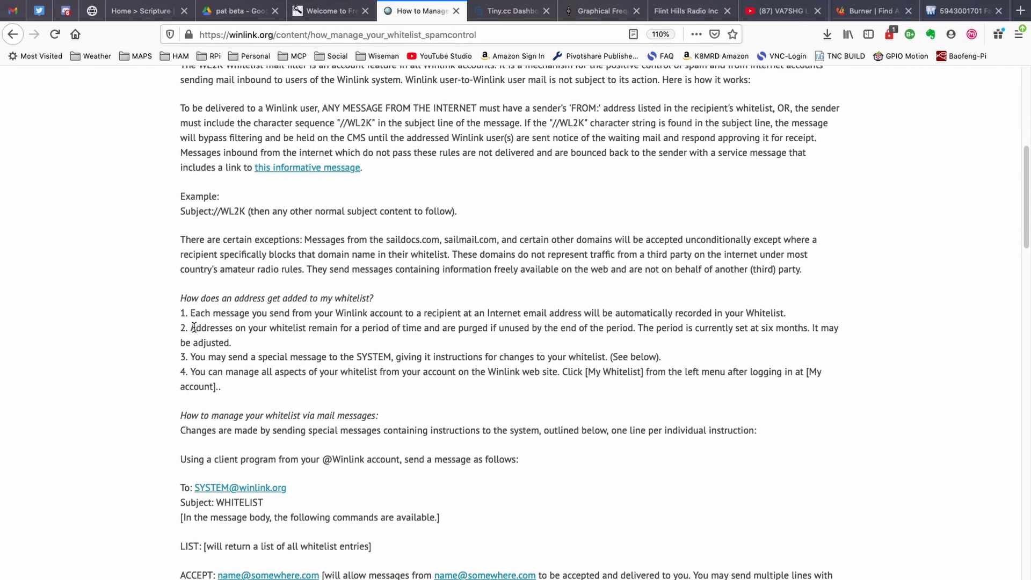
Highlight point 2 on purging unused addresses after six months and zoom the article to 170%
drag(192, 327, 237, 343)
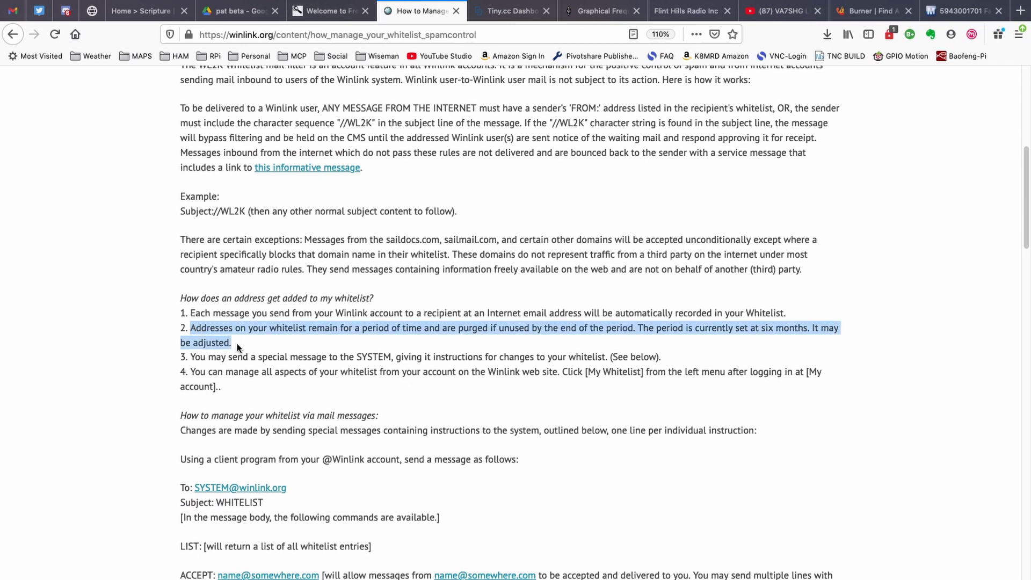
key(super+plus)
key(super+plus)
key(super+plus)
key(super+plus)
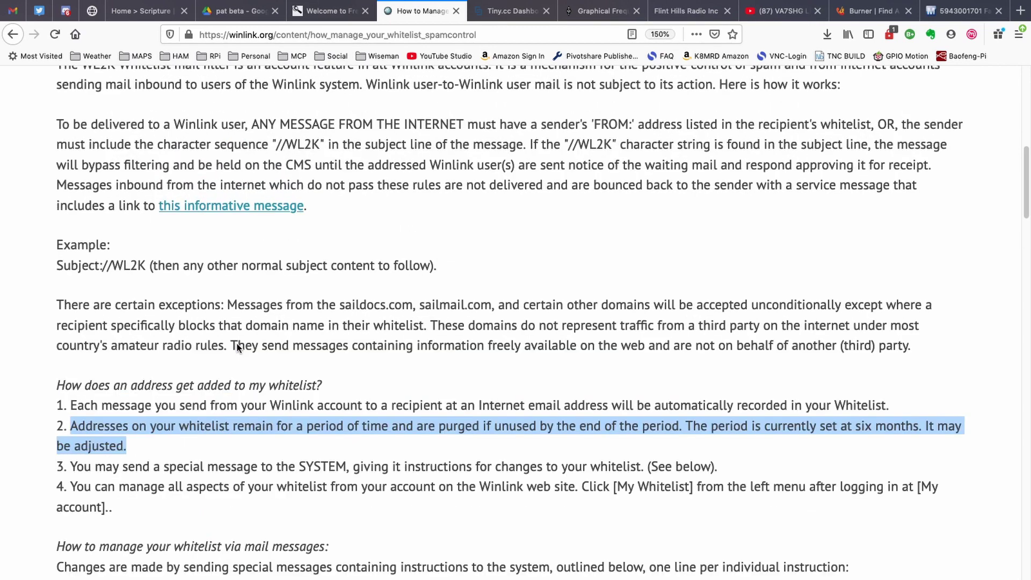
scroll(237, 348, down, 10)
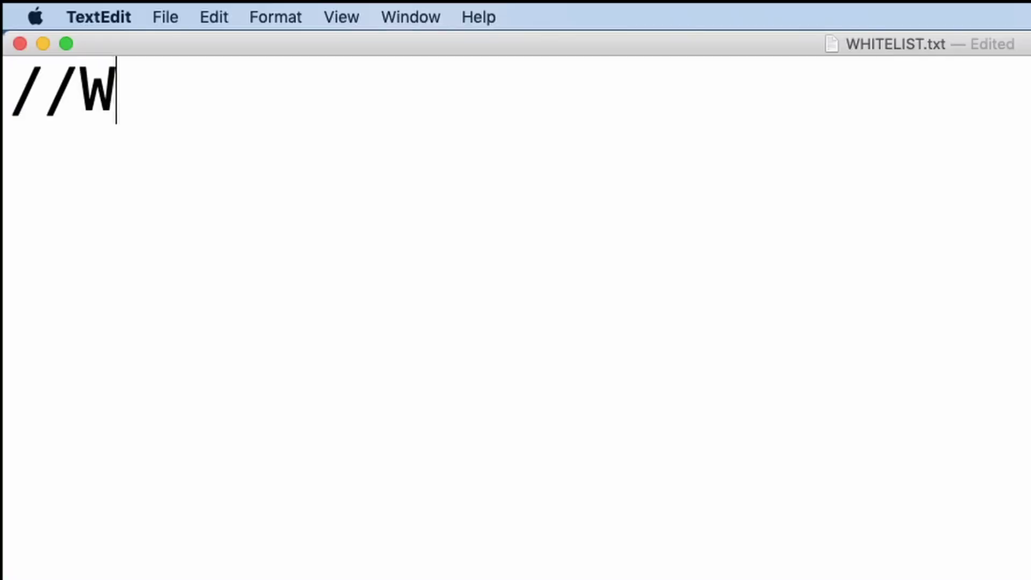
Enter the subject code //WL2K on the first line of WHITELIST.txt, with an uppercase K
text(2k)
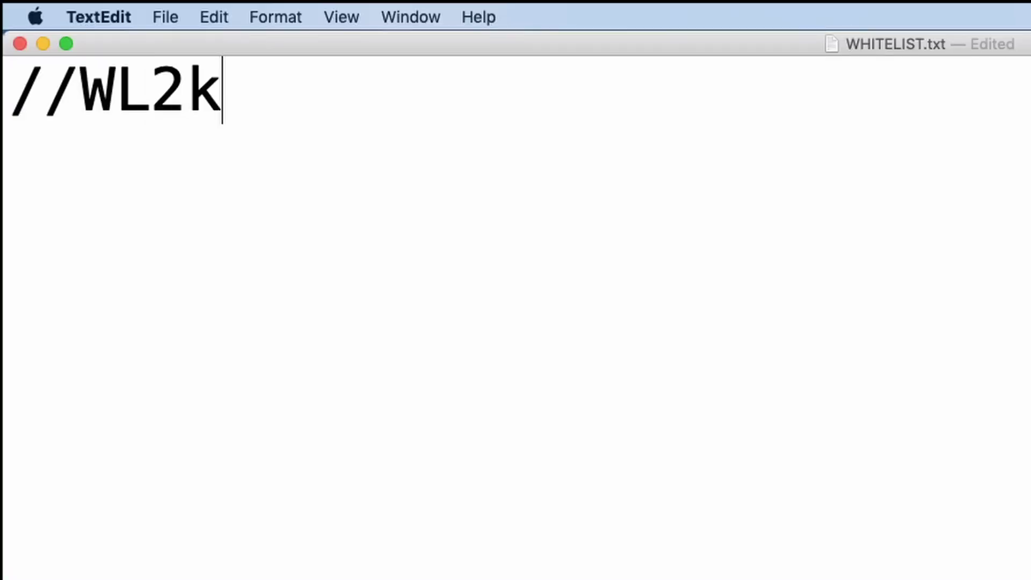
key(BackSpace)
text(K)
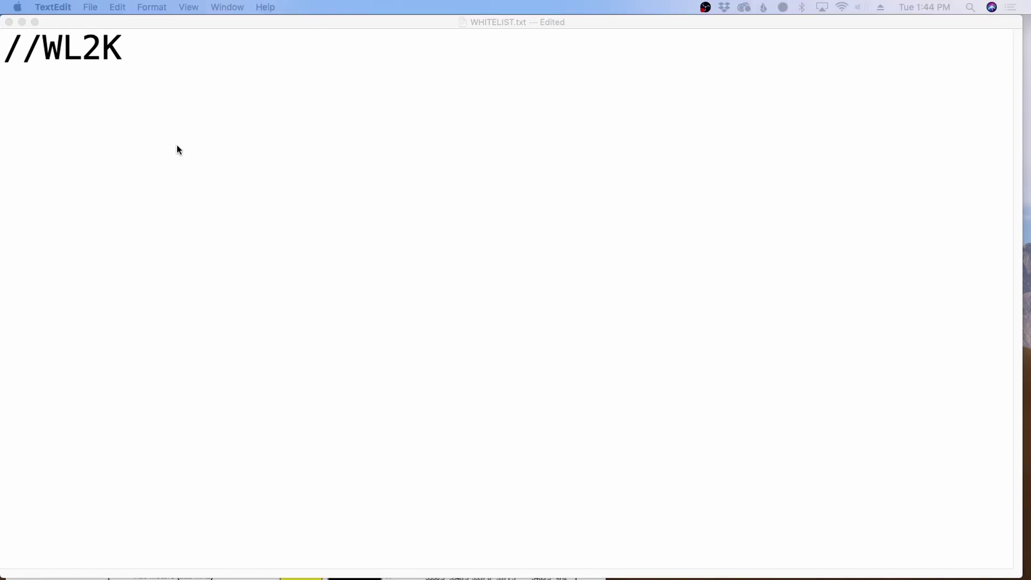
Replace the //WL2K line in WHITELIST.txt with a trial e-mail address
click(151, 49)
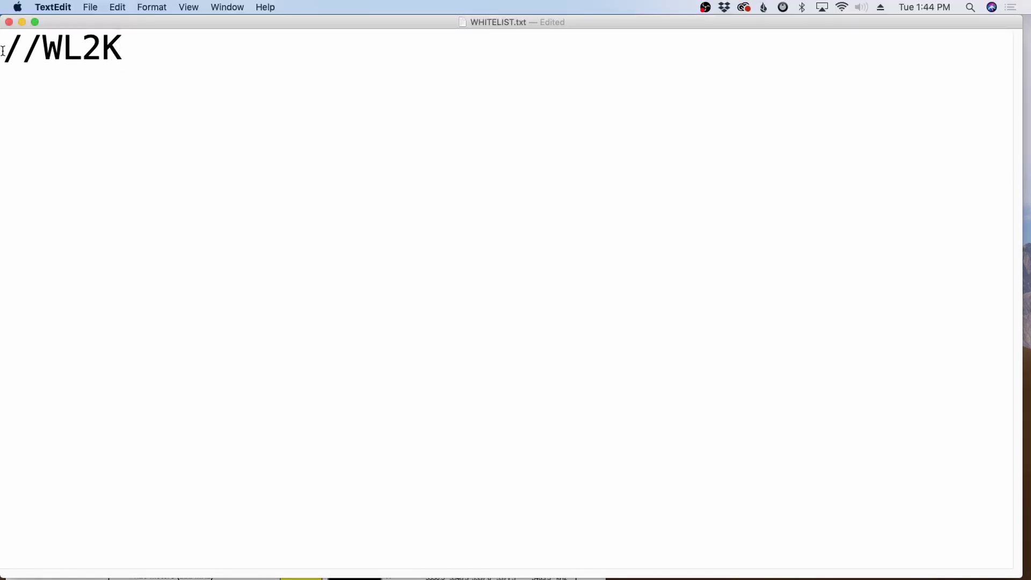
drag(150, 49, 2, 50)
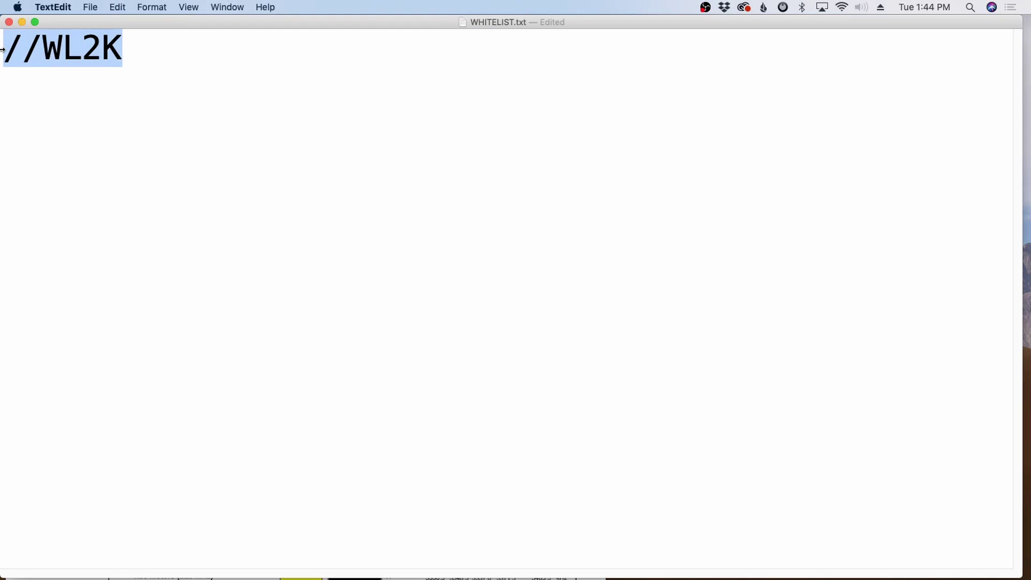
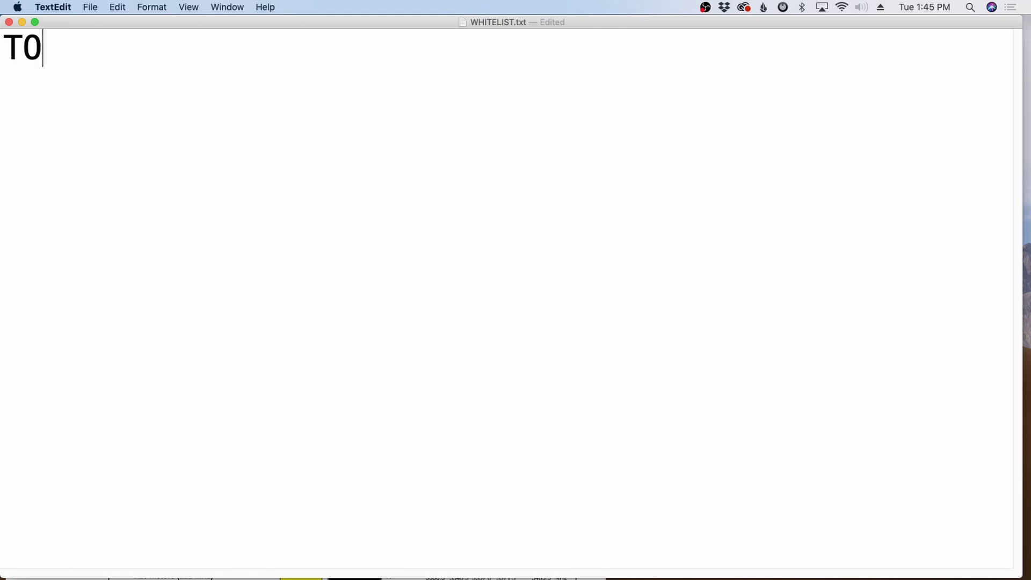
Write the template lines TO - SYSTEM, SUBJECT - WHITELIST, BODY - and LIST
text( - SYSTEM)
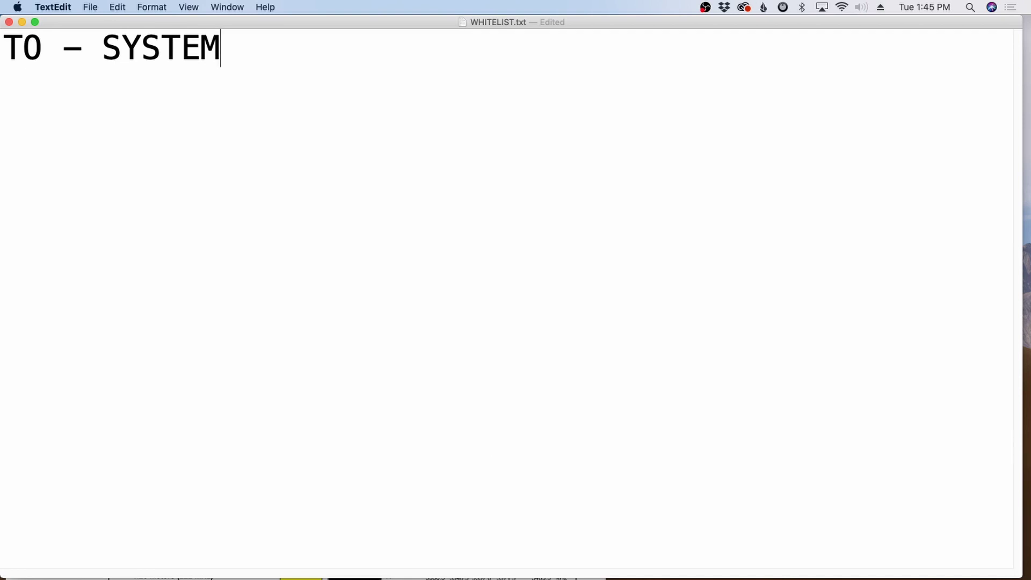
key(Return)
text(SUBJEC)
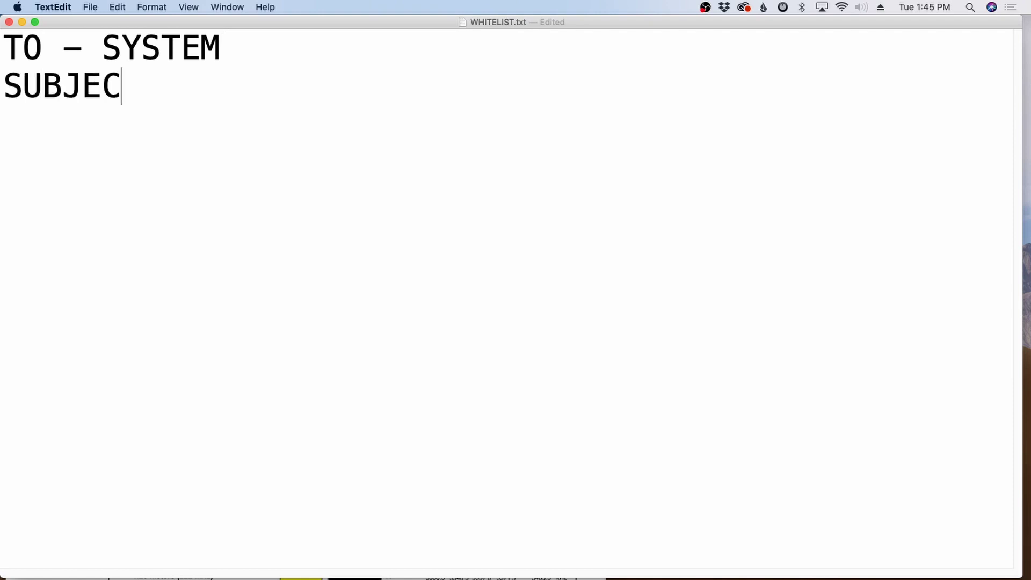
text(T - WHIT)
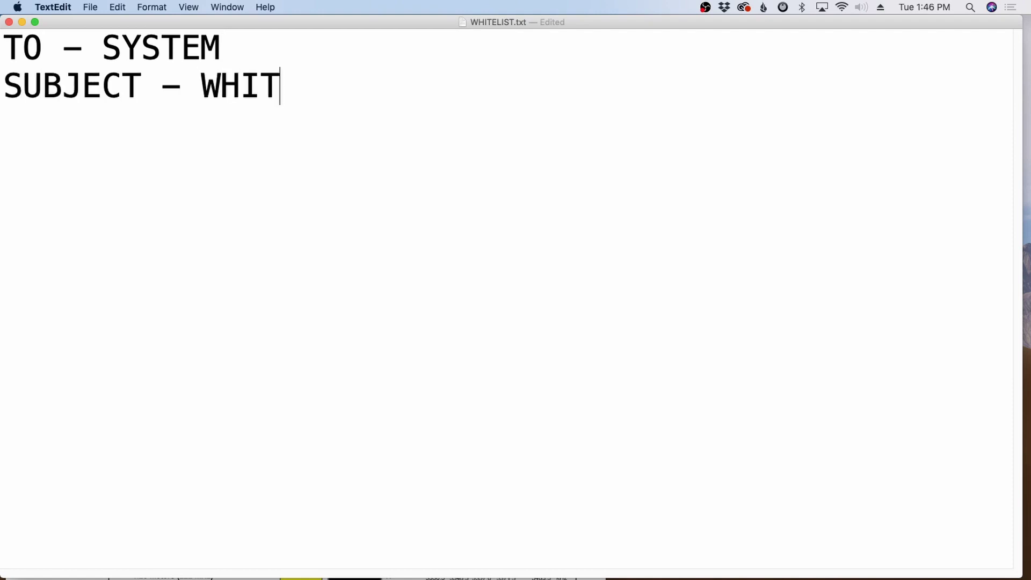
text(ELIST)
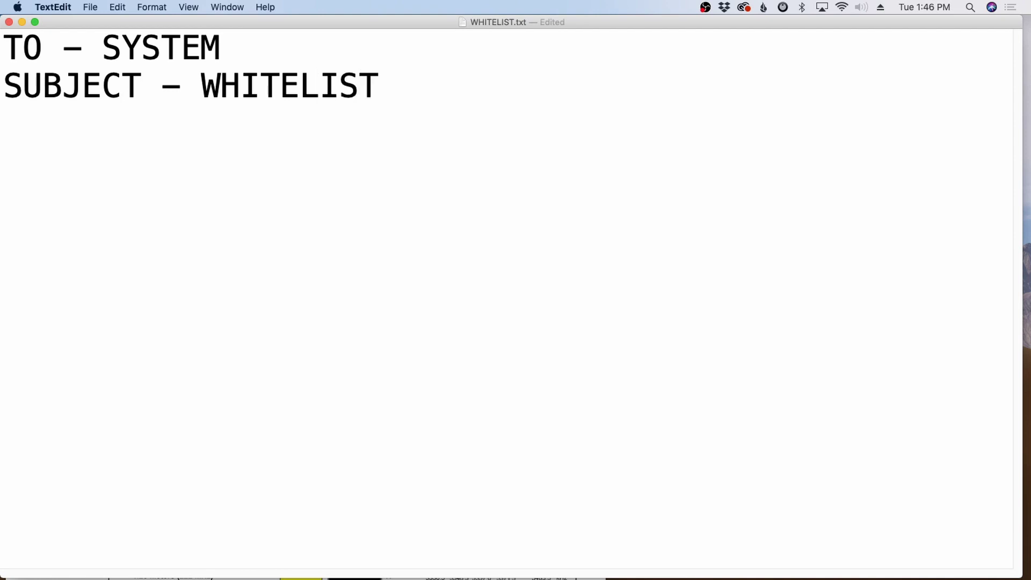
key(Return)
key(Return)
text(BODY -)
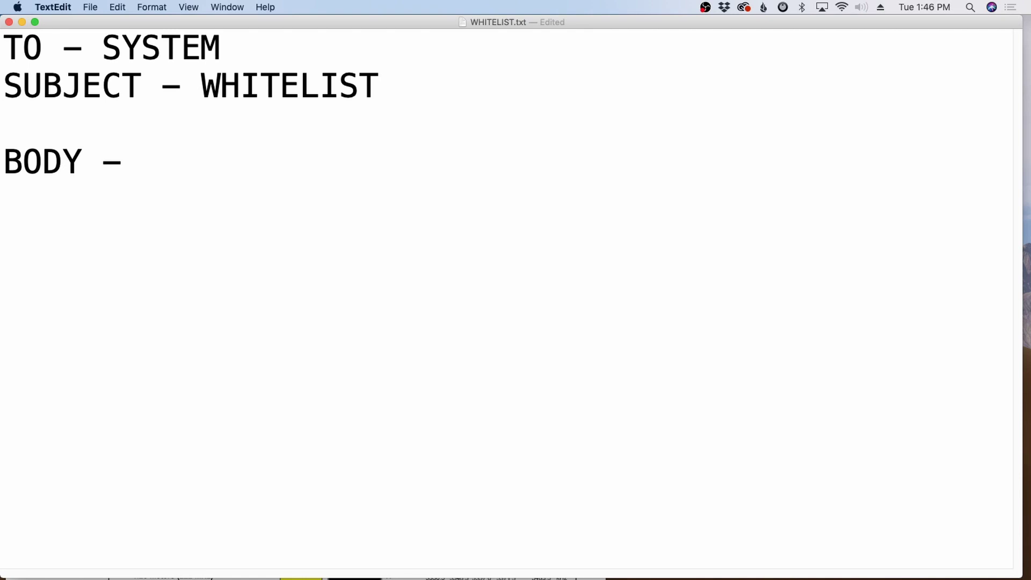
key(Return)
key(Return)
text(LIST)
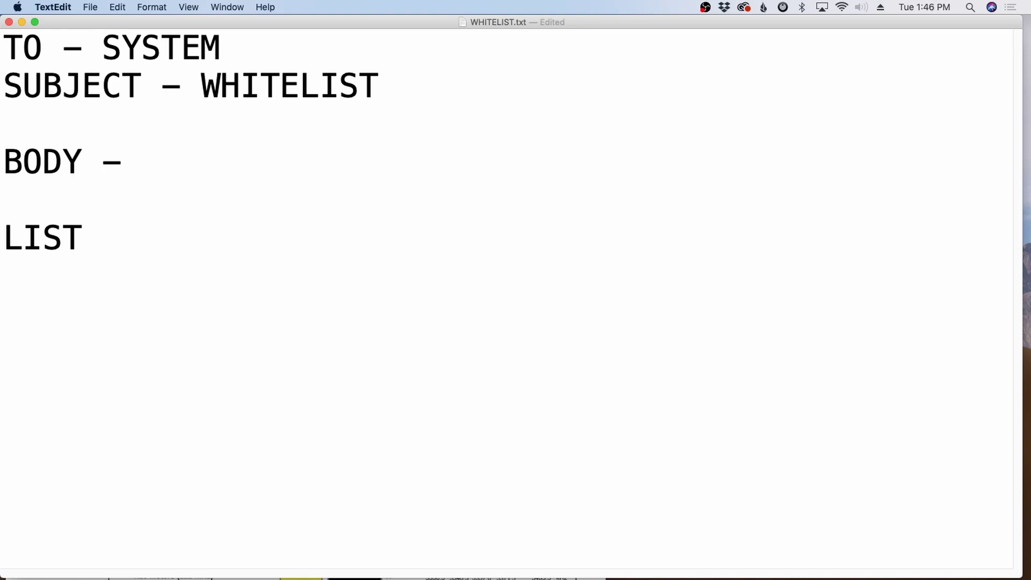
Replace LIST with an ACCEPT: line holding a sample e-mail address, then select ACCEPT
key(BackSpace)
key(BackSpace)
key(BackSpace)
key(BackSpace)
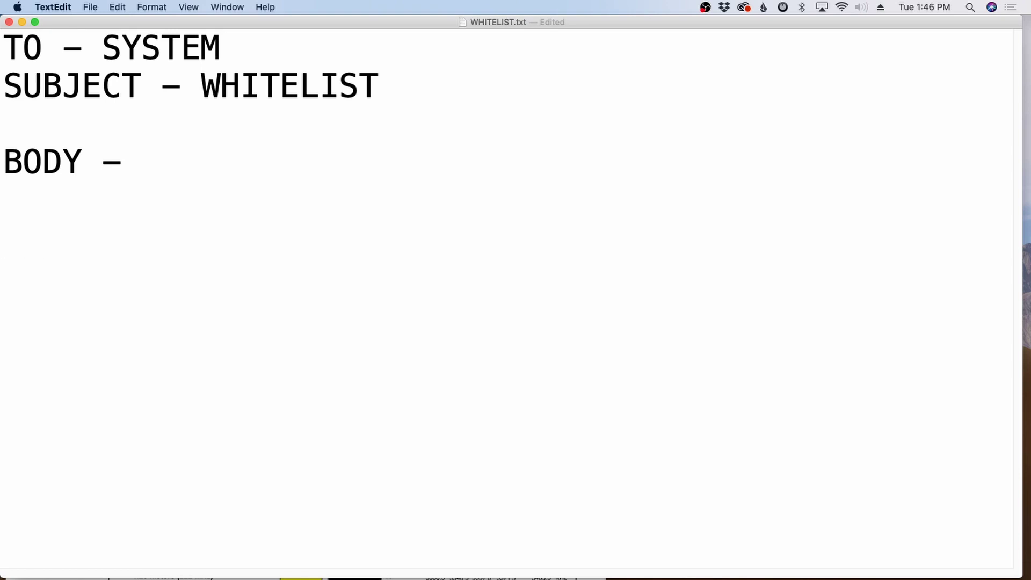
text(ACCEPT)
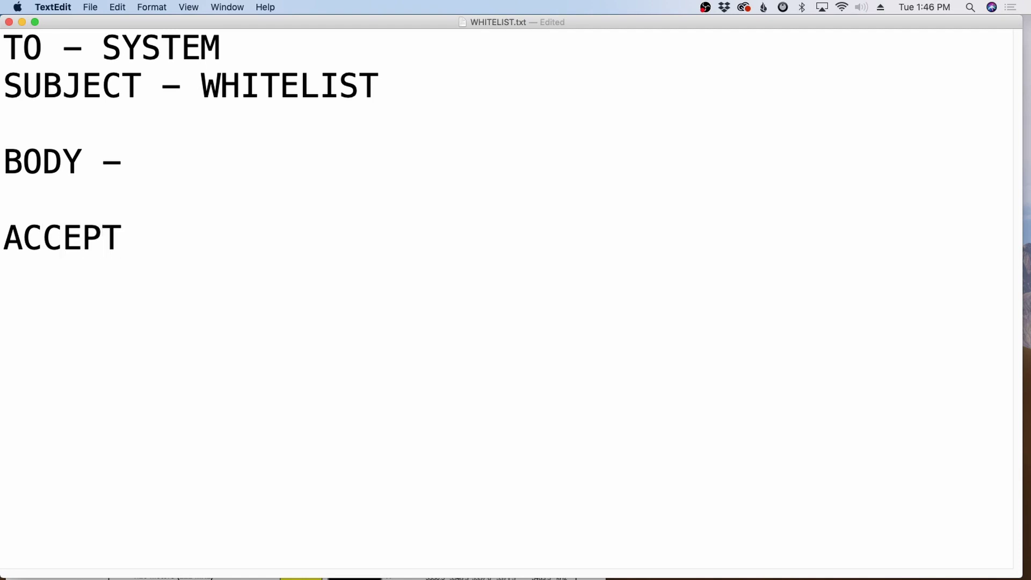
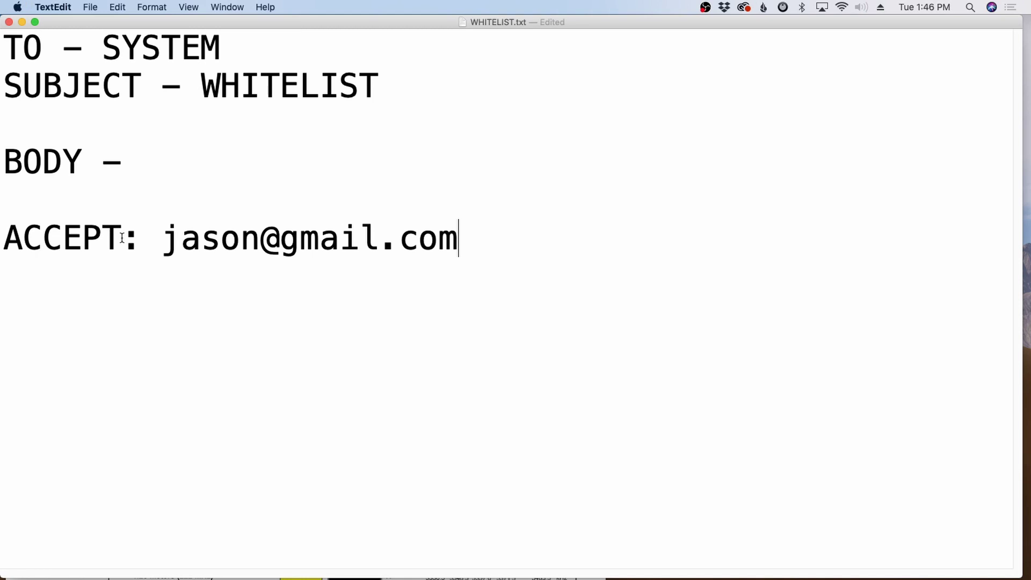
drag(122, 237, 9, 234)
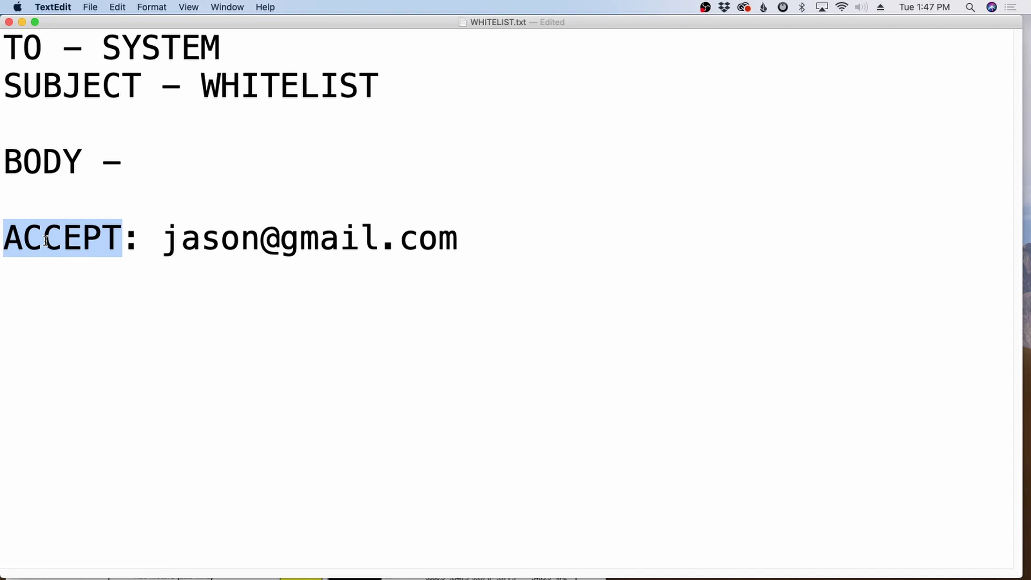
Try REJECT and then DELETE as the command word in place of ACCEPT
text(REJECT)
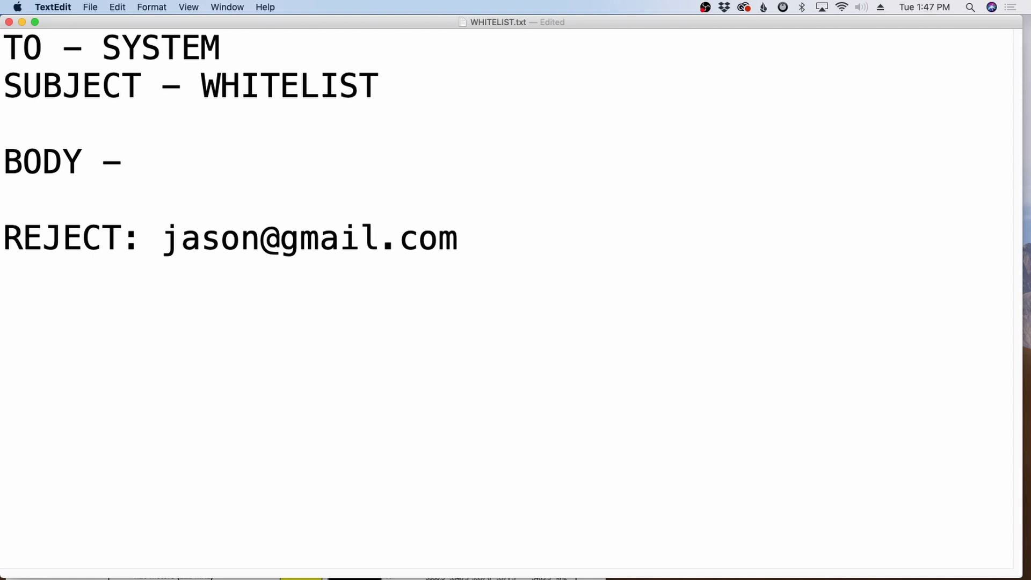
key(BackSpace)
key(BackSpace)
key(BackSpace)
key(BackSpace)
key(BackSpace)
key(BackSpace)
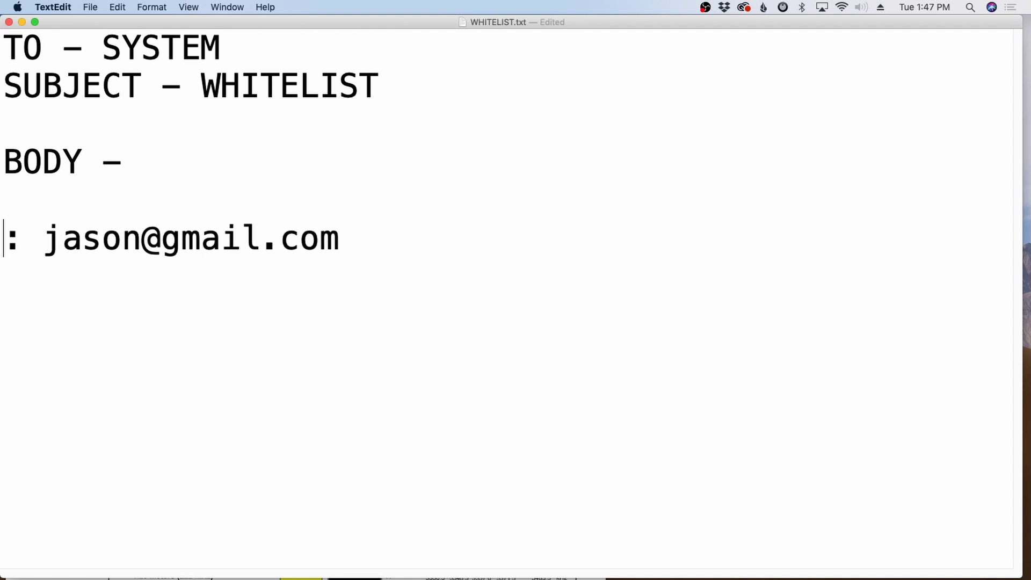
text(DELETE)
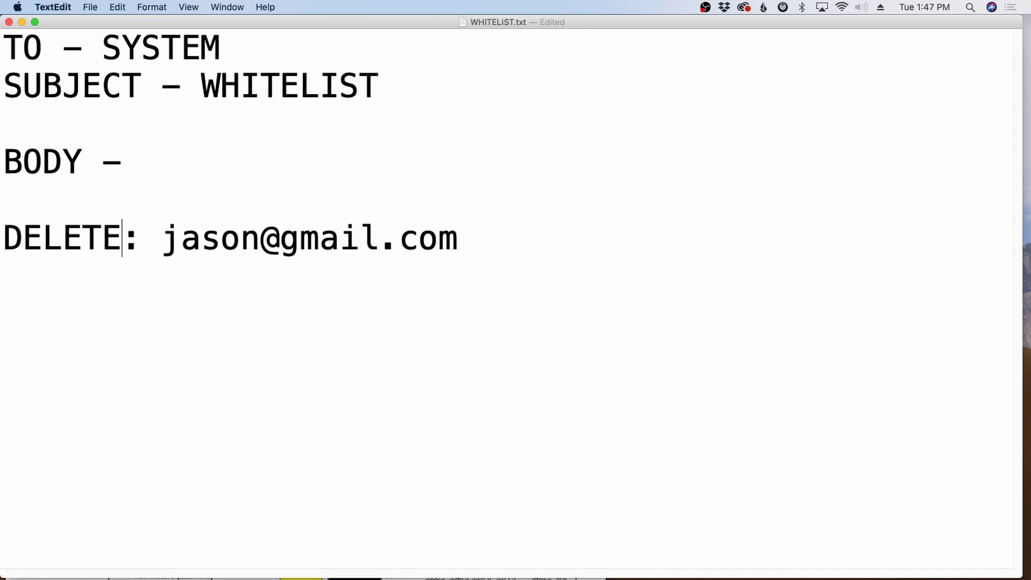
key(BackSpace)
key(BackSpace)
key(BackSpace)
key(BackSpace)
key(BackSpace)
key(BackSpace)
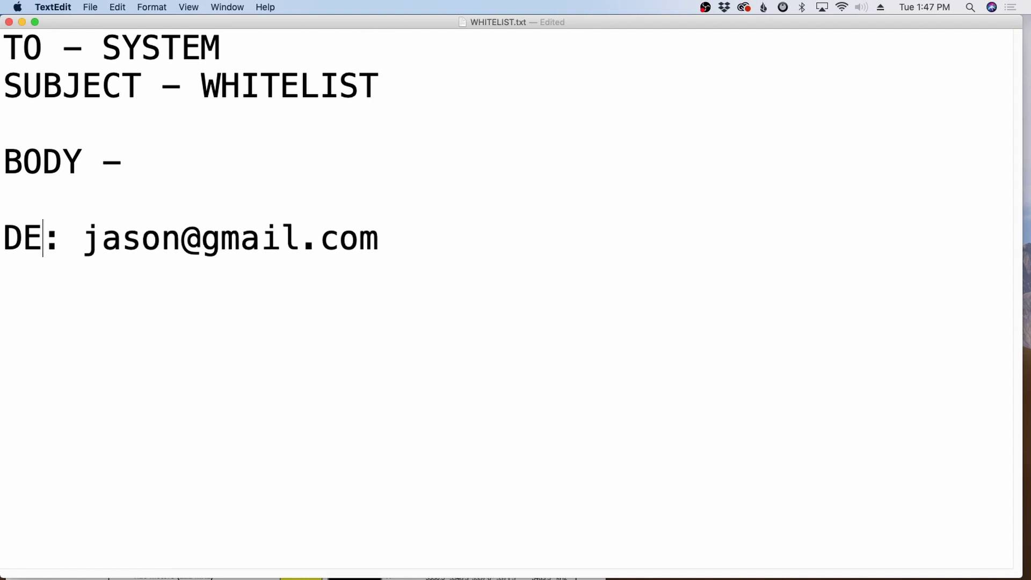
Restore the command word to ACCEPT, correcting the ACCPET typo
text(ACCPET)
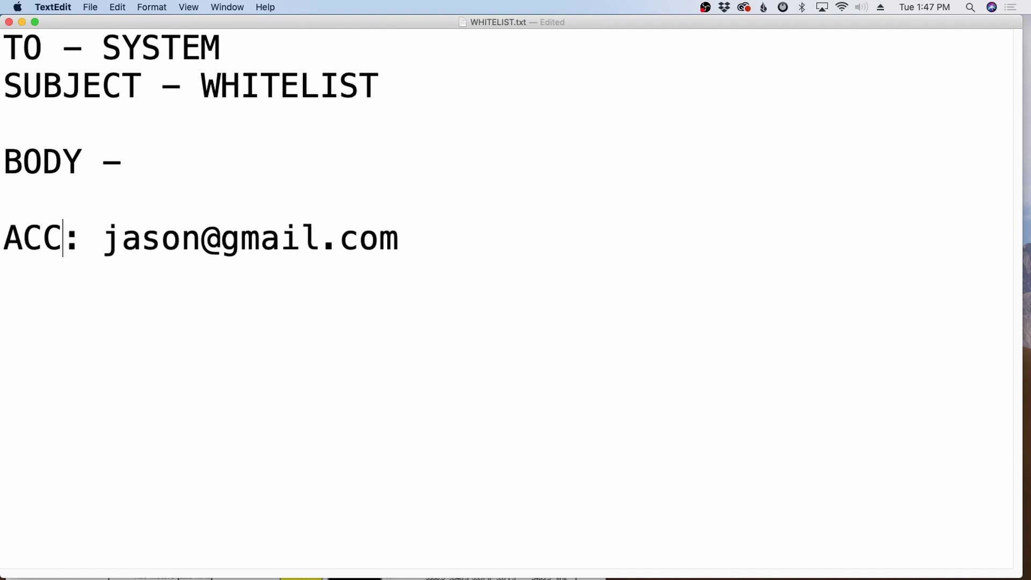
key(BackSpace)
key(BackSpace)
key(BackSpace)
text(EPT)
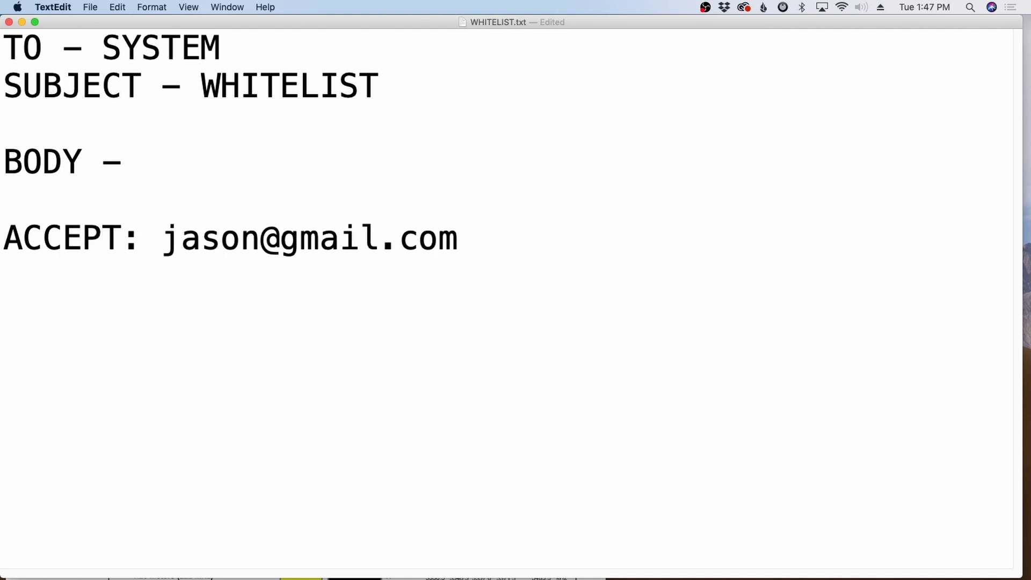
Erase the username and gmail.com domain so the line reads only ACCEPT:
key(Right)
key(Right)
key(Right)
key(Right)
key(Right)
key(Right)
key(Right)
key(Right)
key(BackSpace)
key(BackSpace)
key(BackSpace)
key(BackSpace)
key(BackSpace)
key(BackSpace)
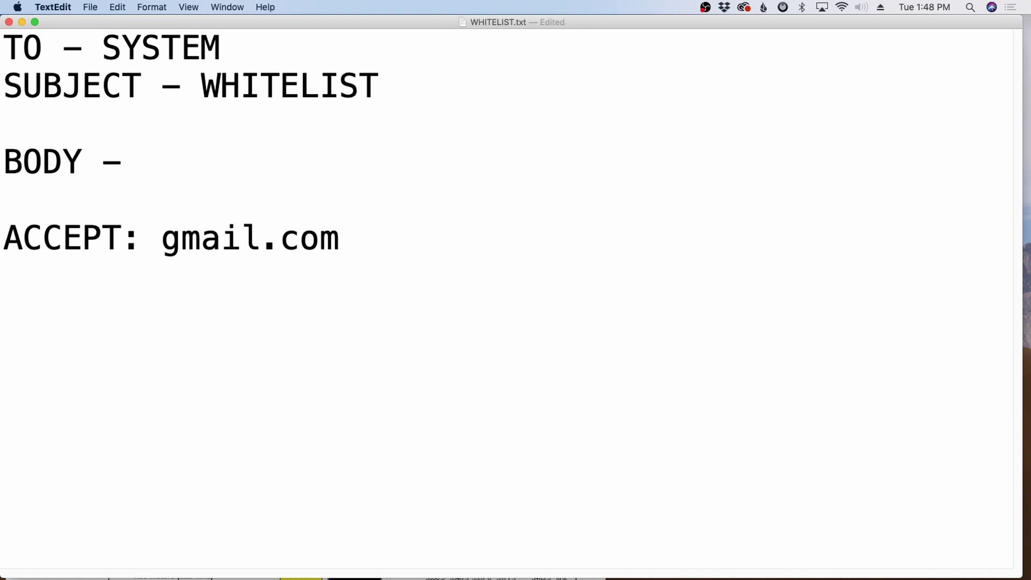
key(shift+Right)
key(shift+Right)
key(shift+Right)
key(shift+Right)
key(shift+Right)
key(shift+Right)
key(shift+Right)
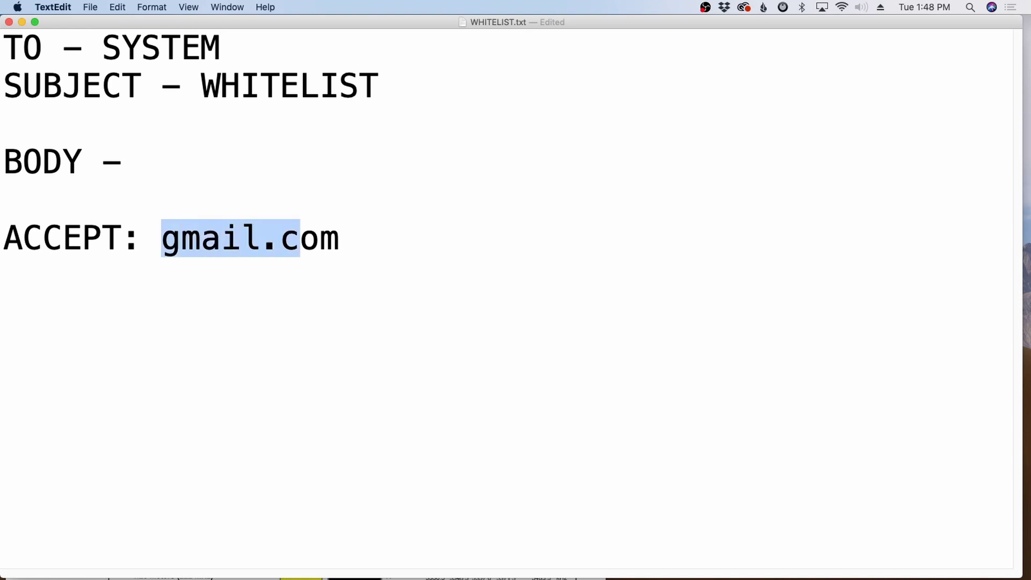
key(shift+Right)
key(shift+Right)
key(BackSpace)
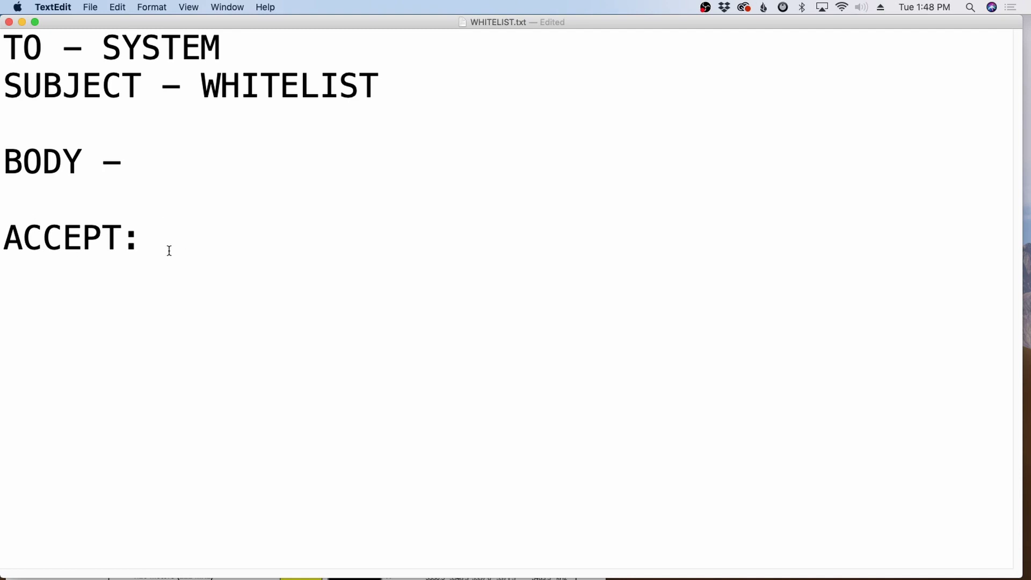
Replace all text with a sample Verizon address, a phone number at vtext.com
drag(168, 248, 1, 63)
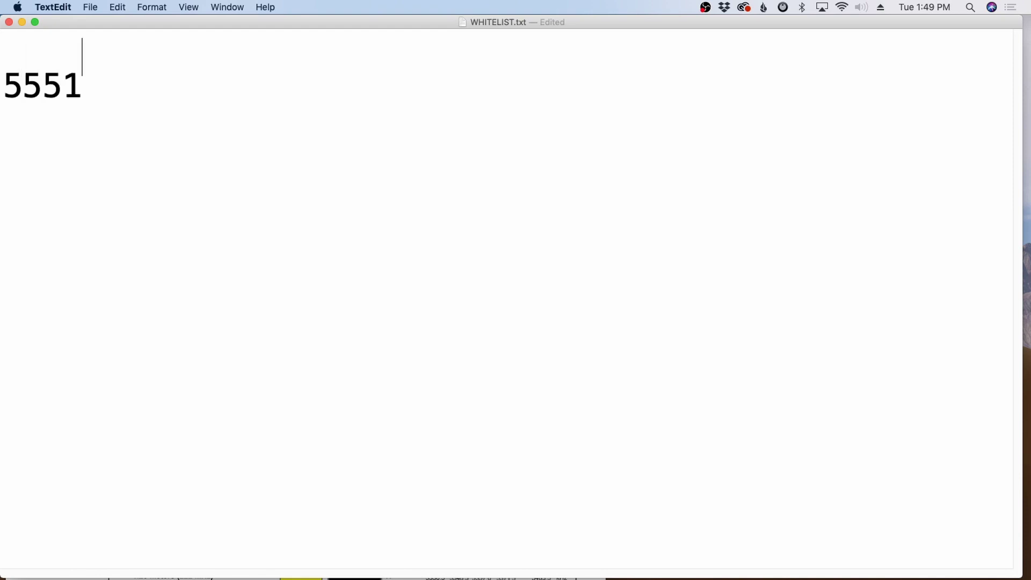
text(234567)
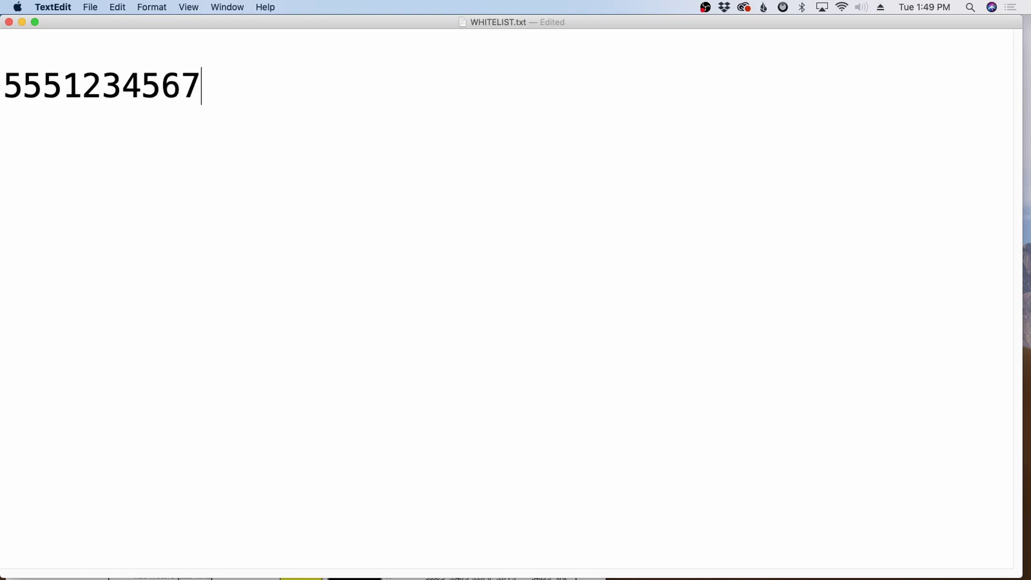
text(@vte)
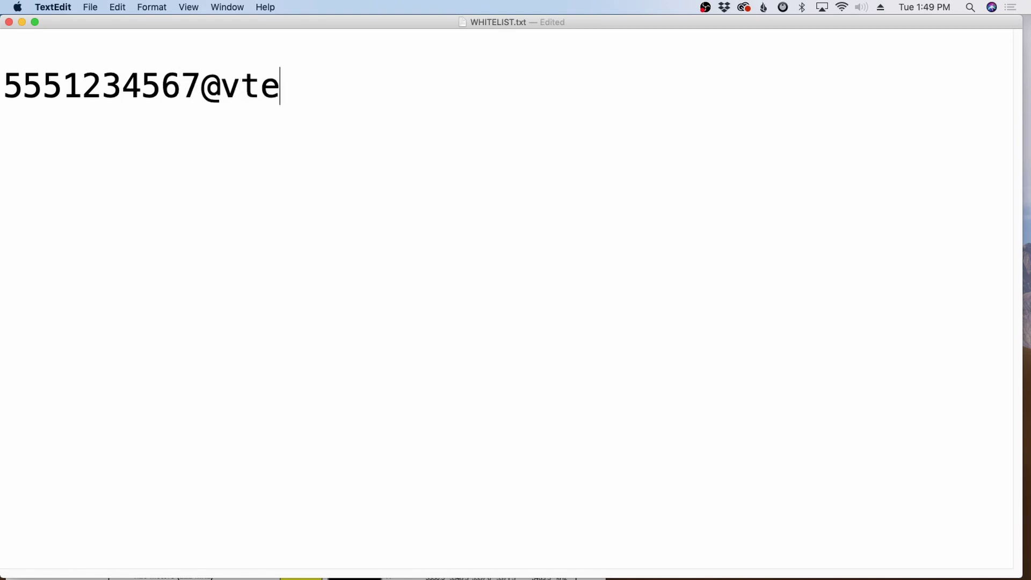
text(xt.com)
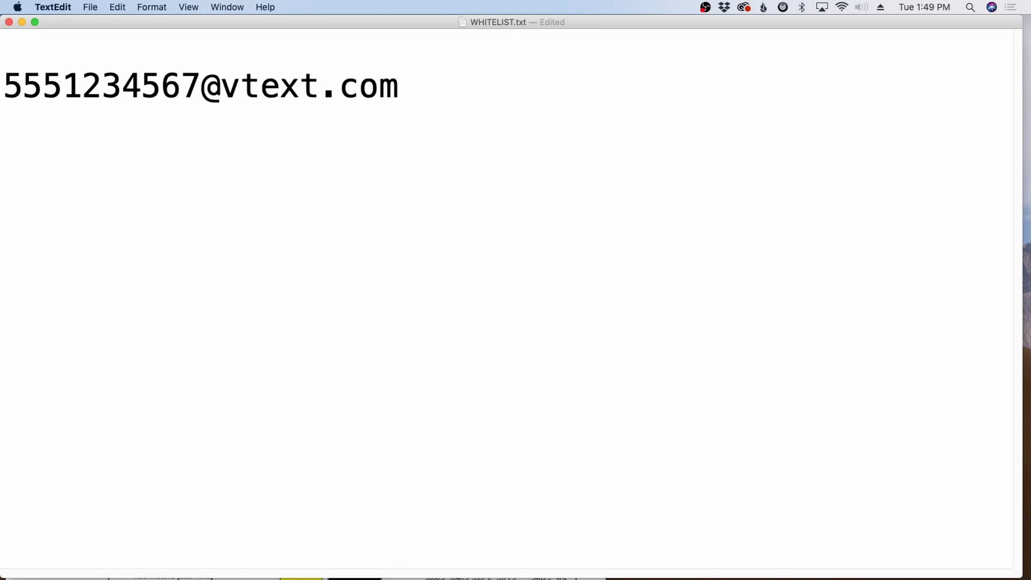
drag(201, 89, 5, 97)
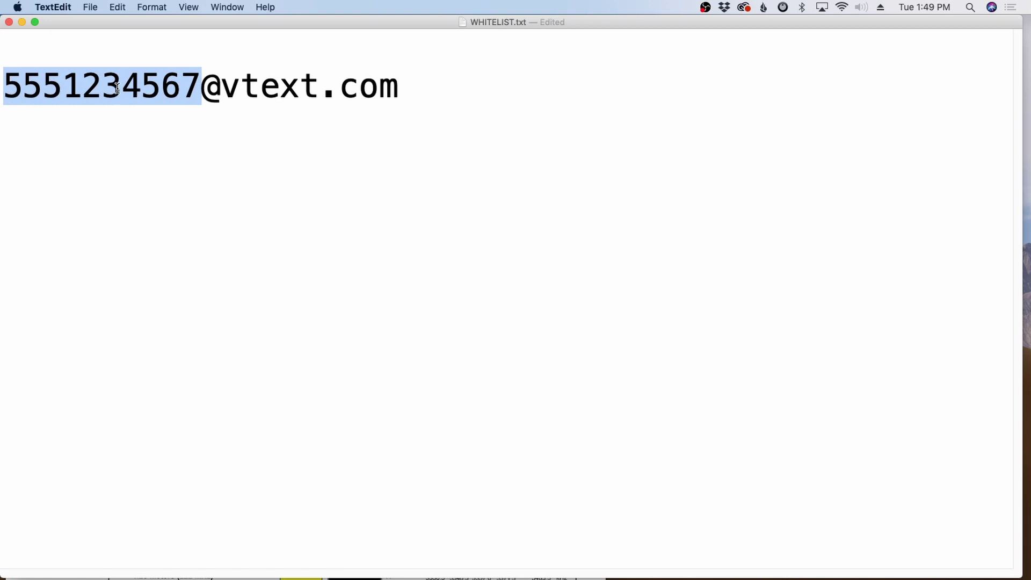
drag(202, 87, 360, 95)
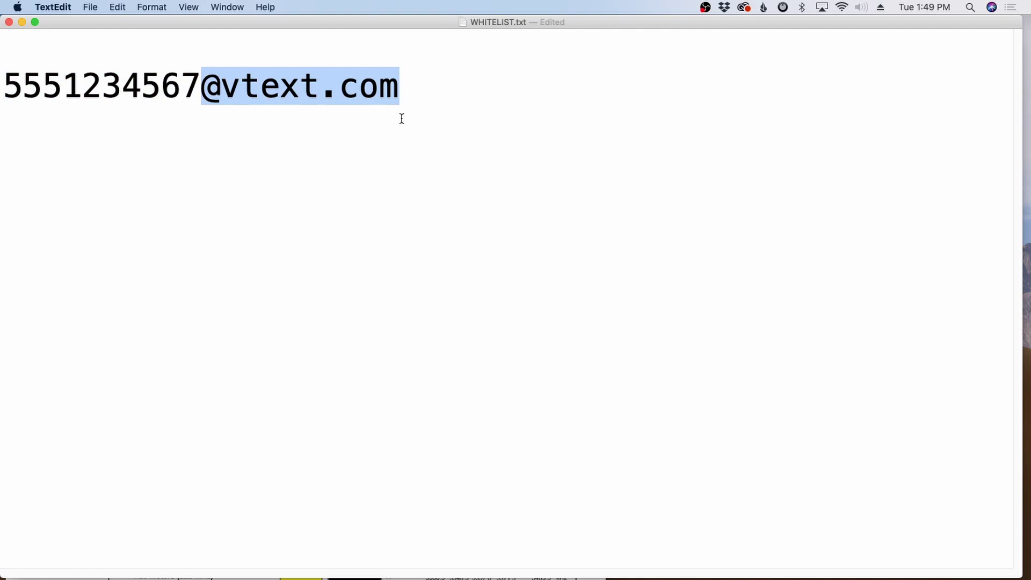
Label the address '- VERIZON' and add an empty line beneath it
click(434, 114)
text(-)
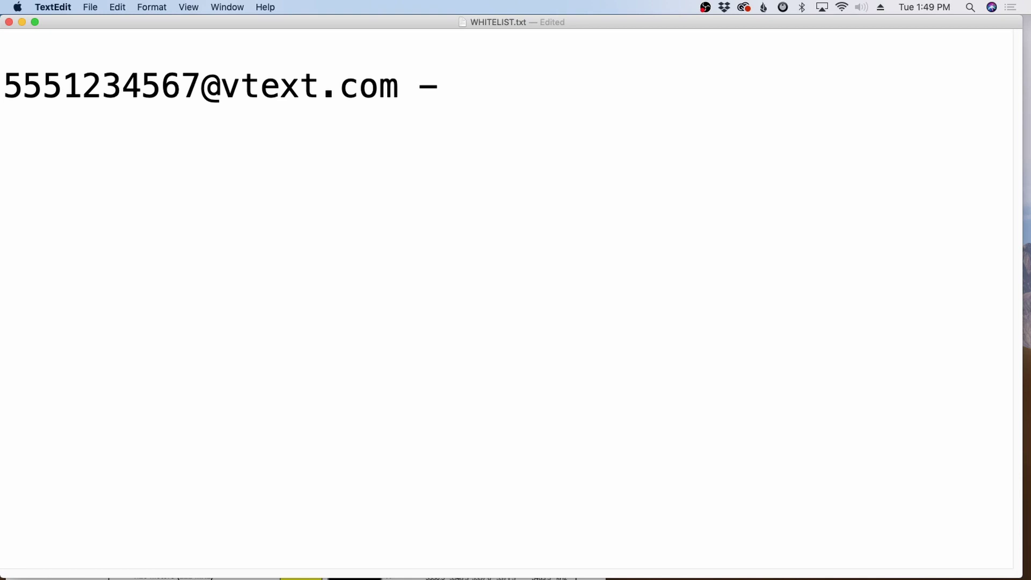
text( VERIZON)
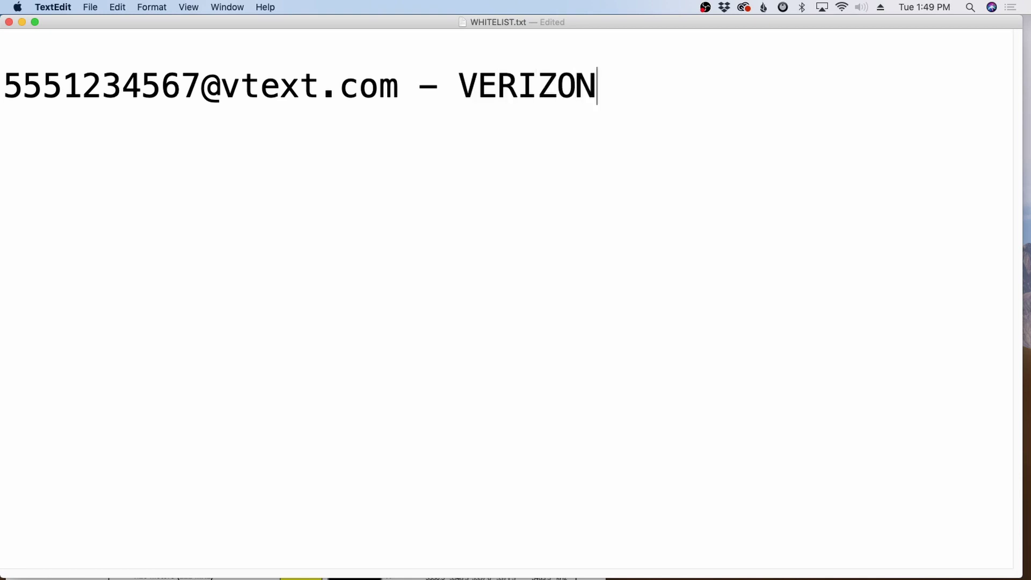
key(Return)
drag(182, 85, 14, 97)
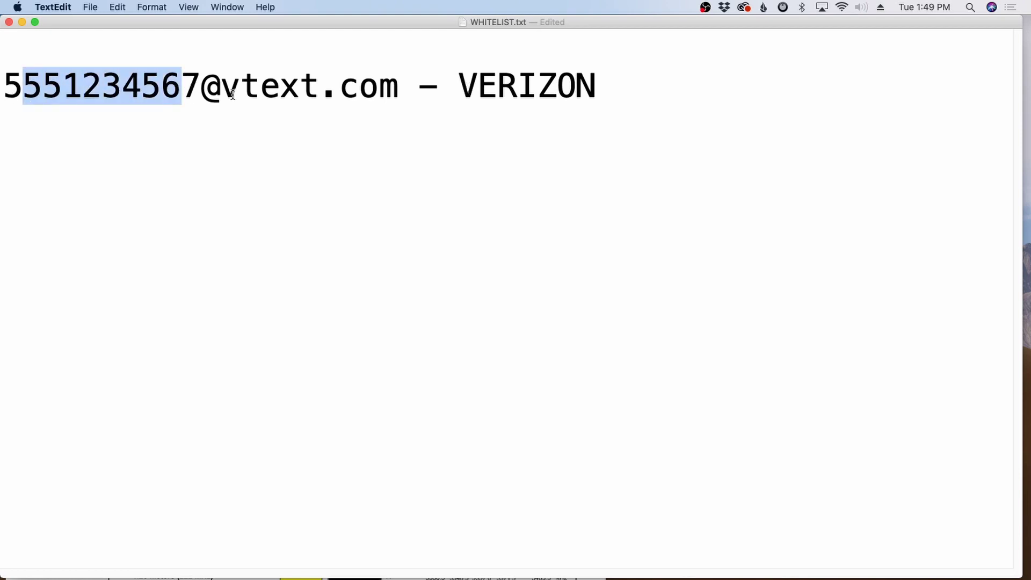
drag(201, 90, 391, 91)
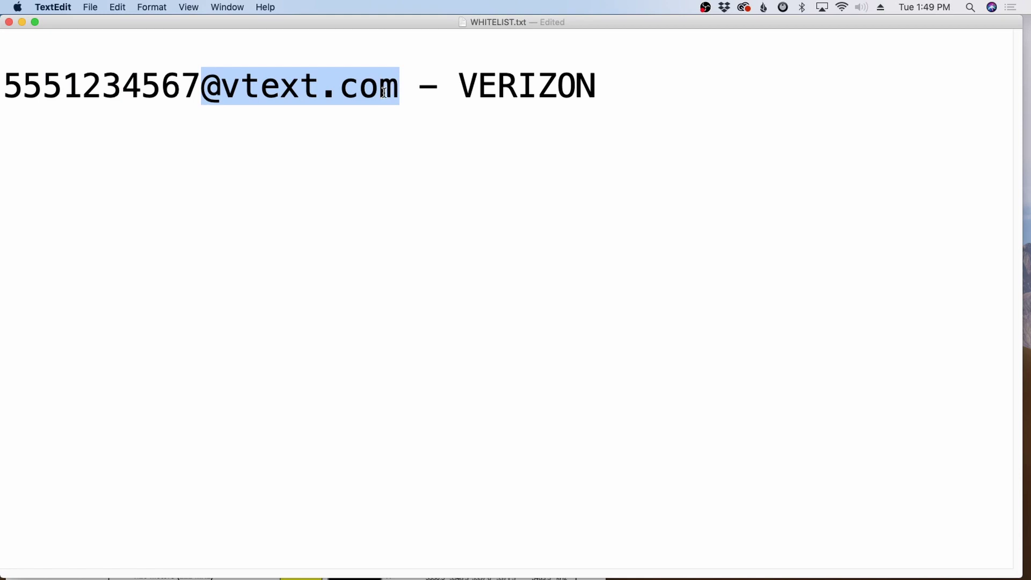
key(Down)
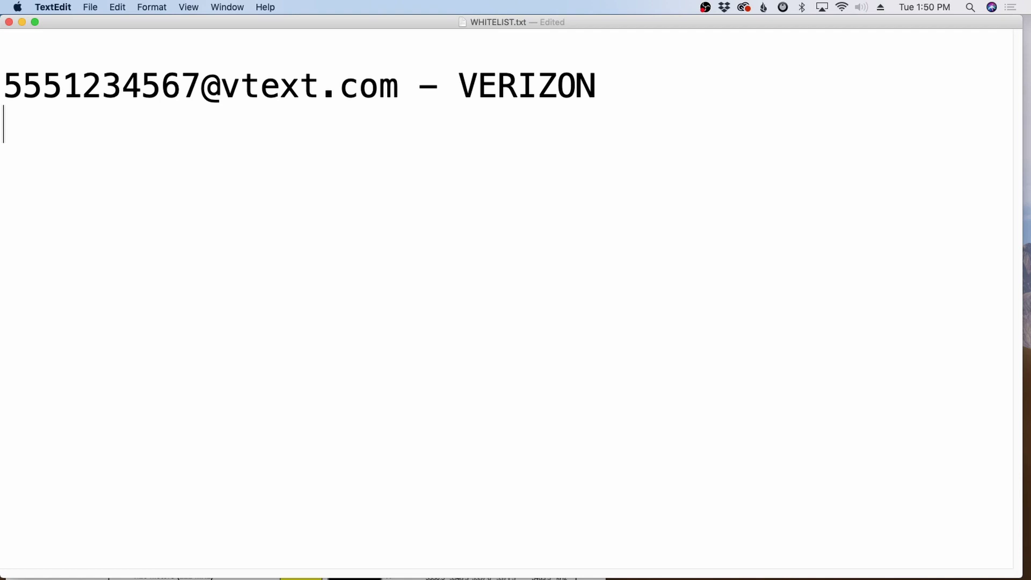
text(5551)
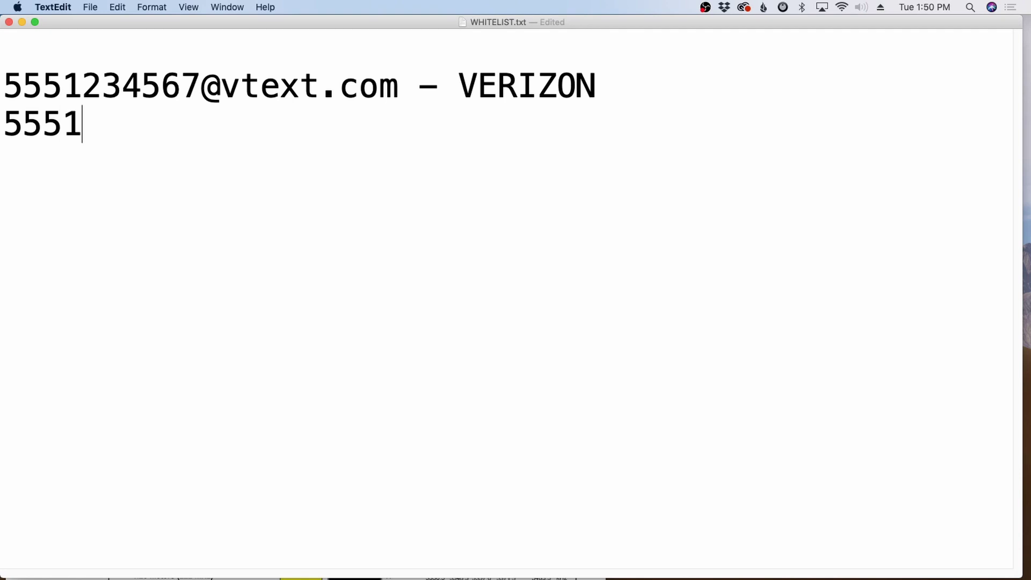
text(234567)
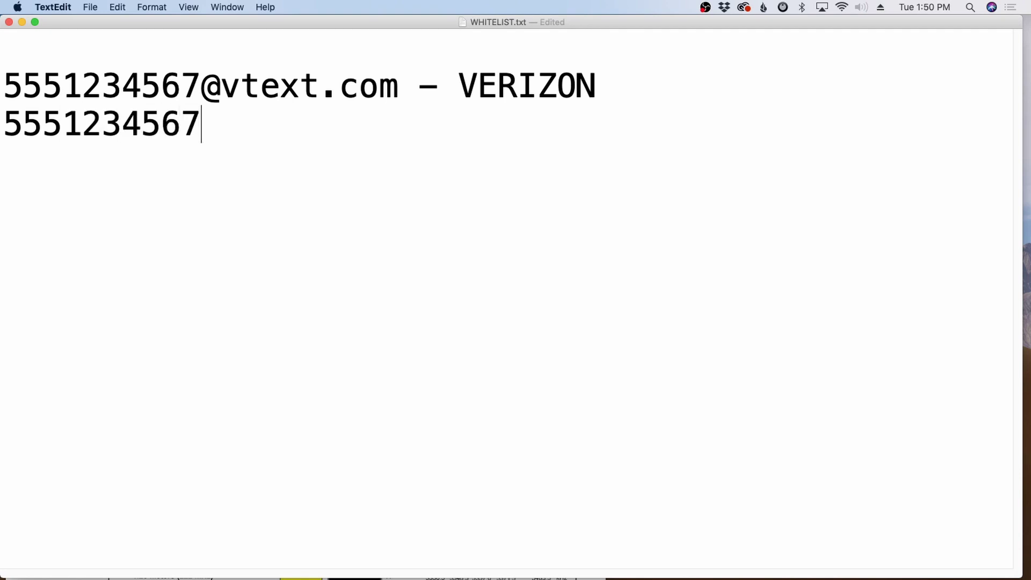
text(@v)
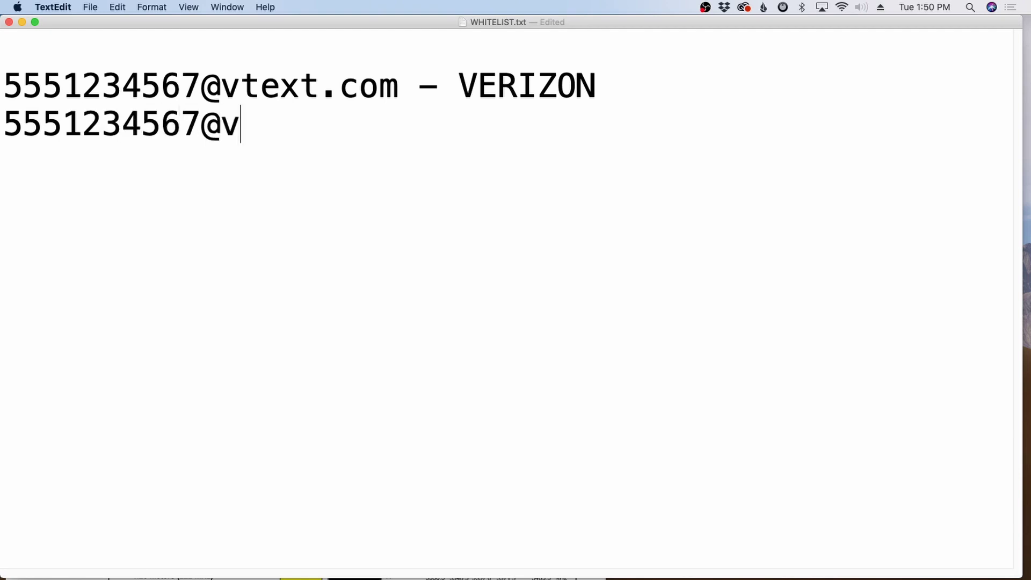
text(zwpix.com)
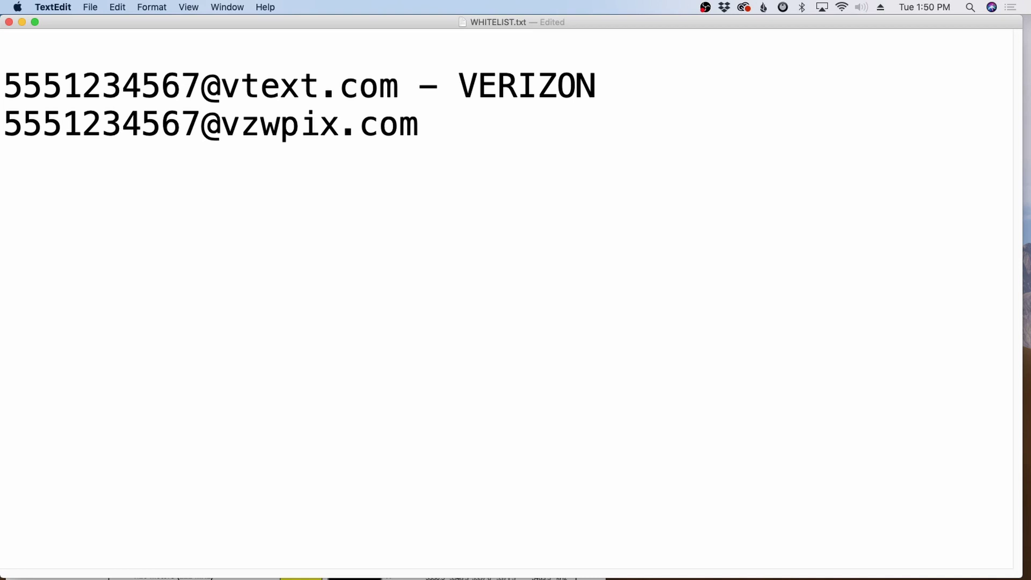
drag(398, 86, 3, 87)
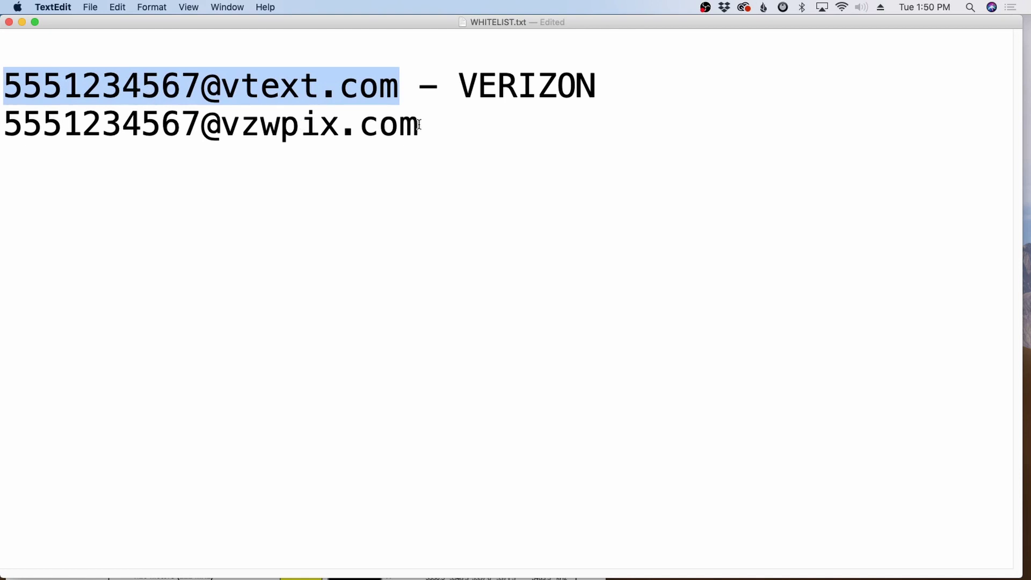
drag(419, 124, 7, 124)
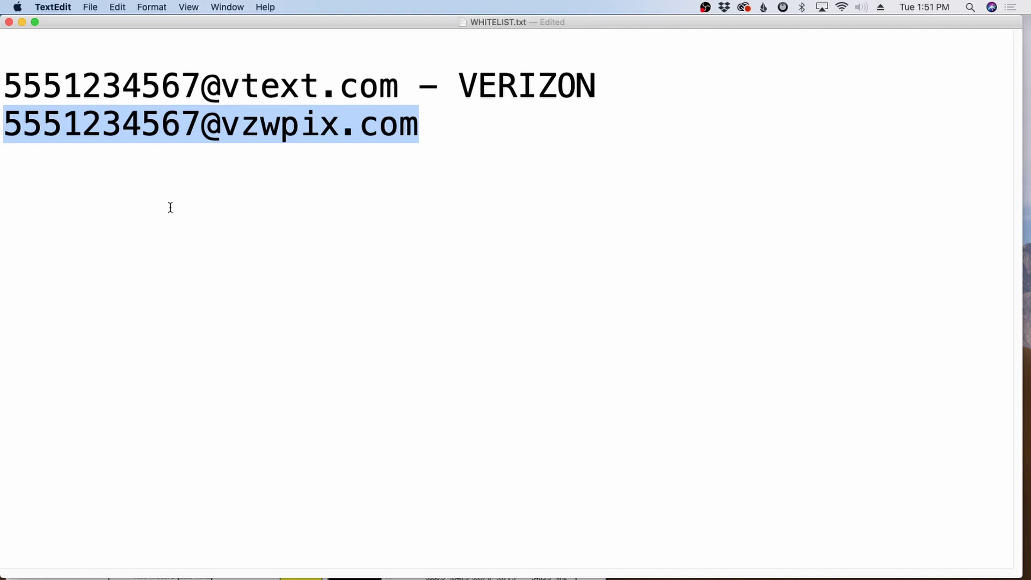
Replace the number and @ on line 2 with a break, prefixing 'ACCEPT:' to vzwpix.com
click(201, 211)
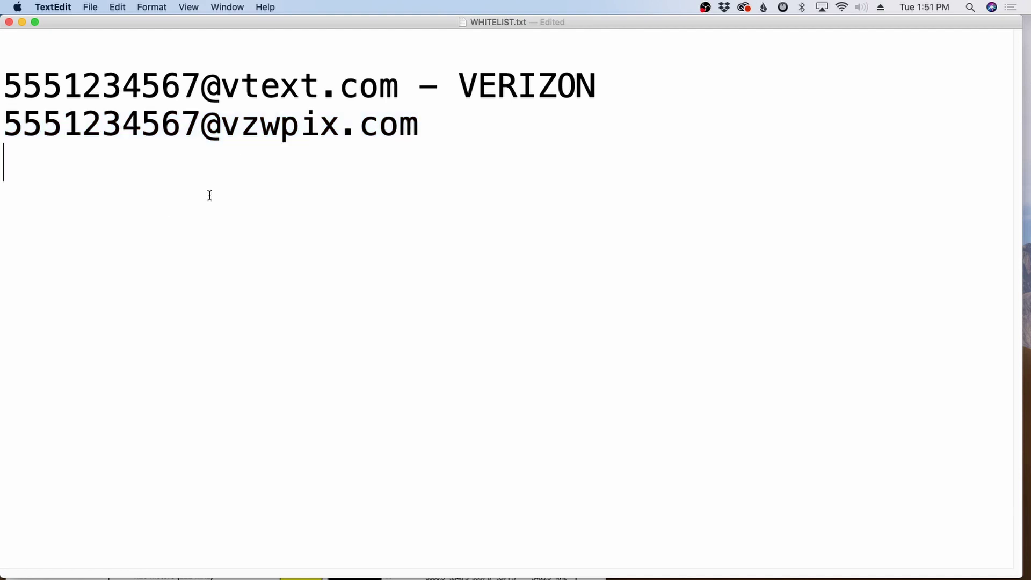
click(221, 128)
drag(221, 127, 5, 137)
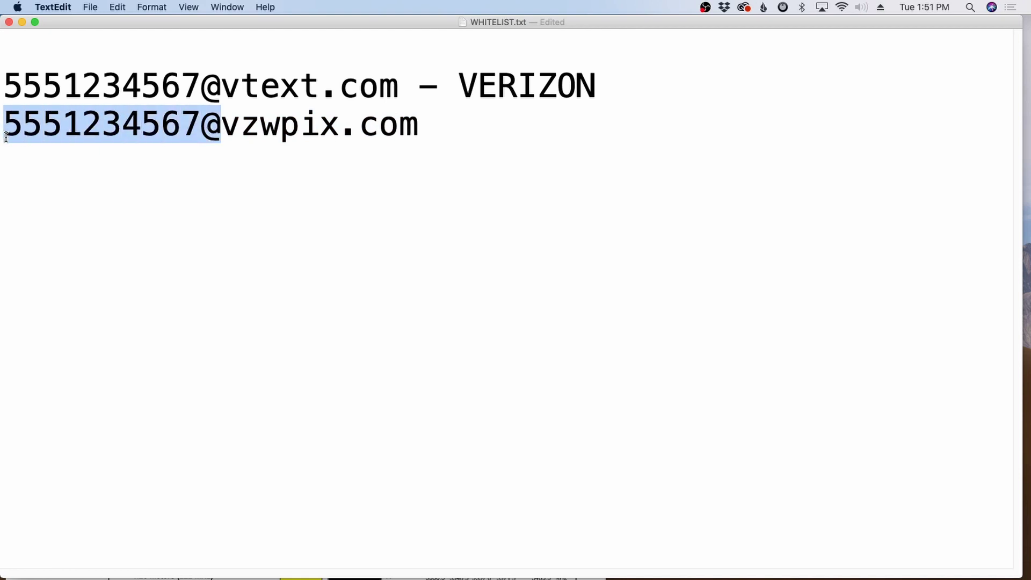
key(Return)
text(ACCEPT:)
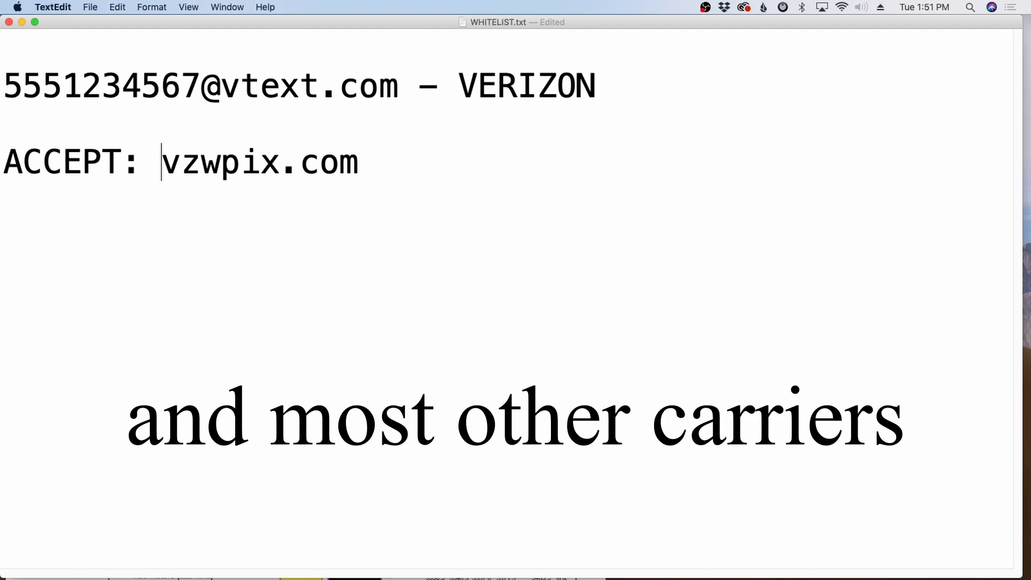
Switch from the Winlink whitelist page to the FreeCarrierLookup.com tab in Firefox
key(ctrl+Right)
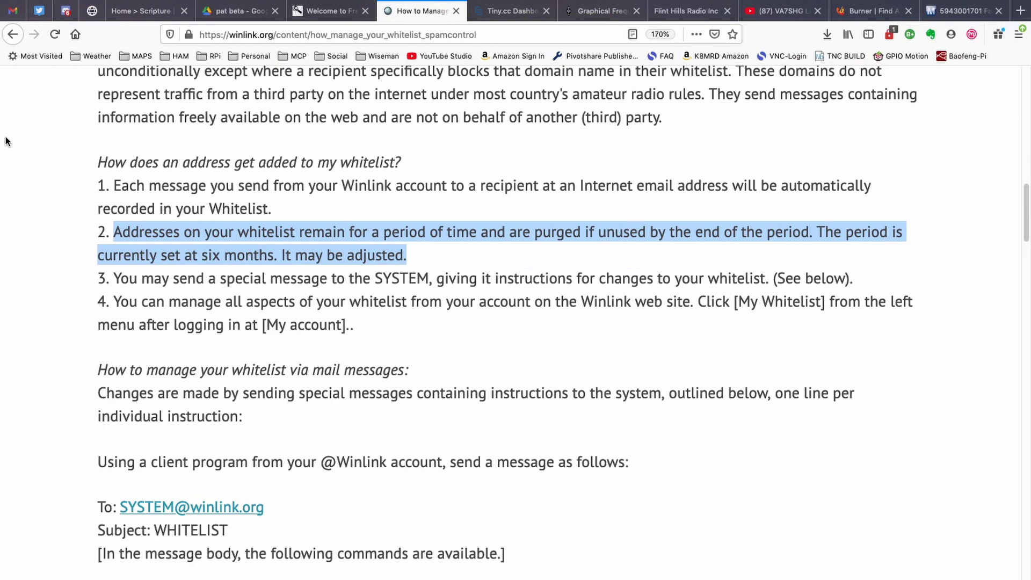
click(341, 12)
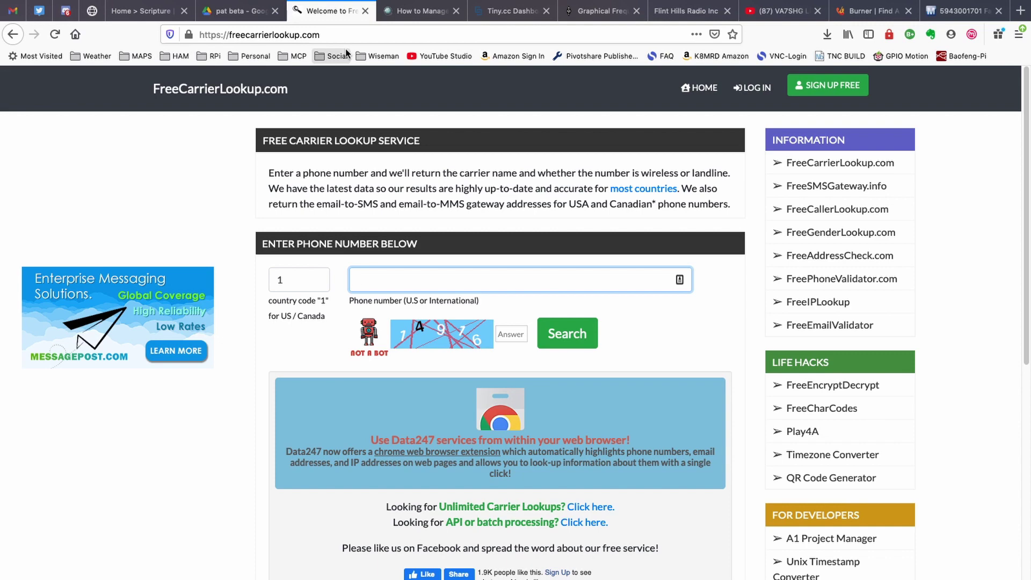
Look up the pasted sample phone number on FreeCarrierLookup.com, answering the captcha
key(super+v)
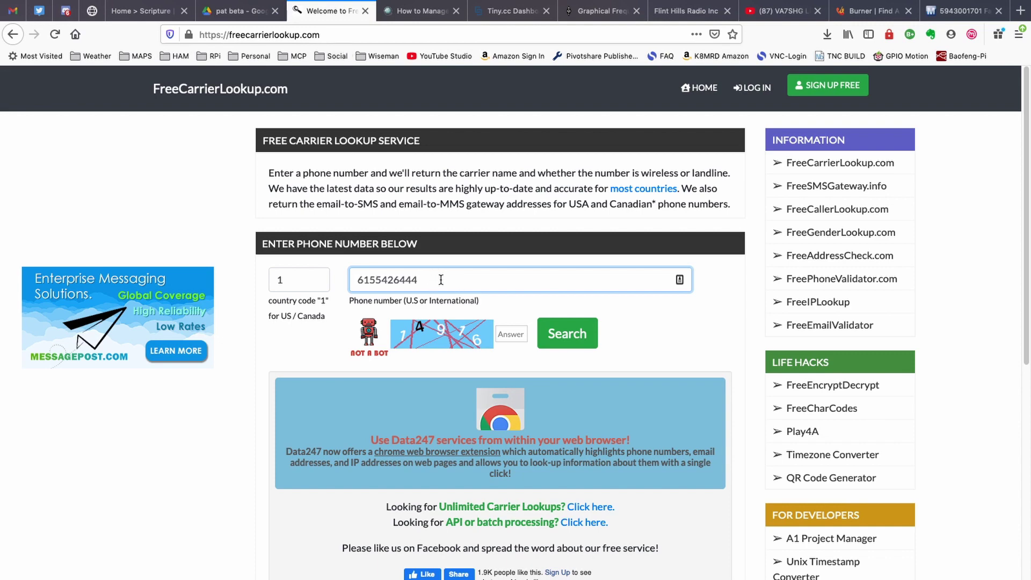
click(514, 330)
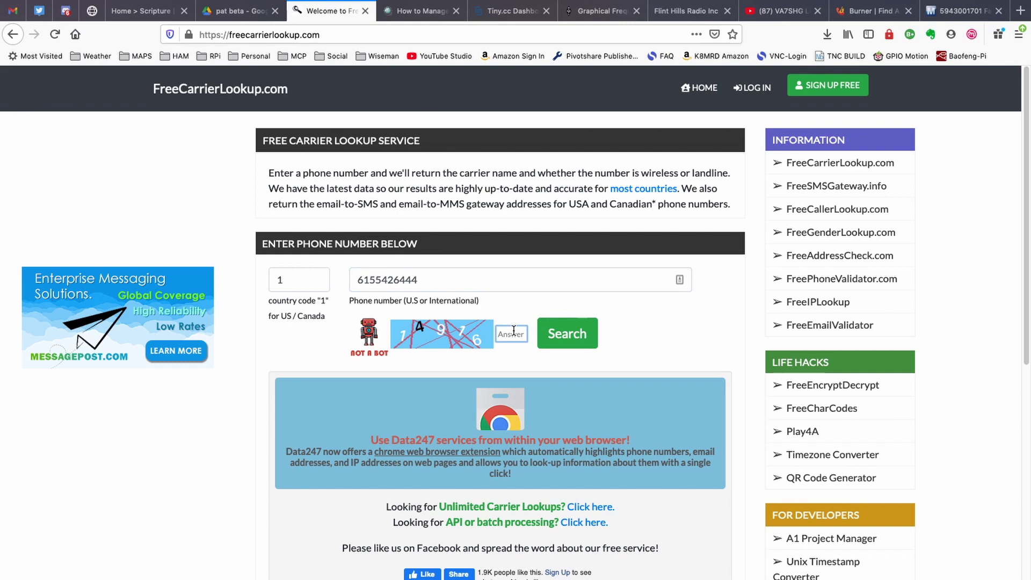
text(14916)
click(576, 333)
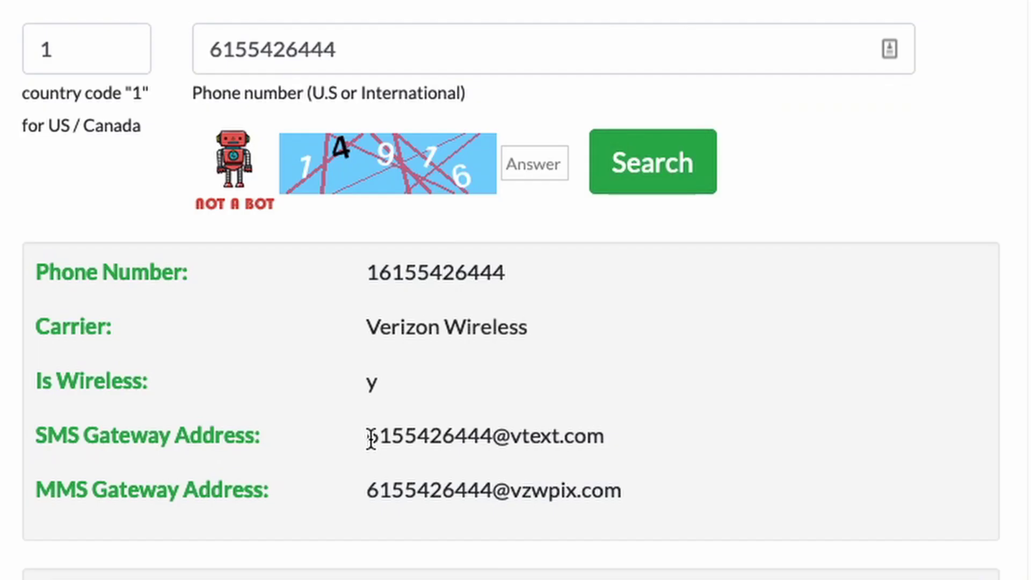
Highlight the vtext.com SMS gateway, then the vzwpix.com MMS gateway address
drag(432, 462, 541, 465)
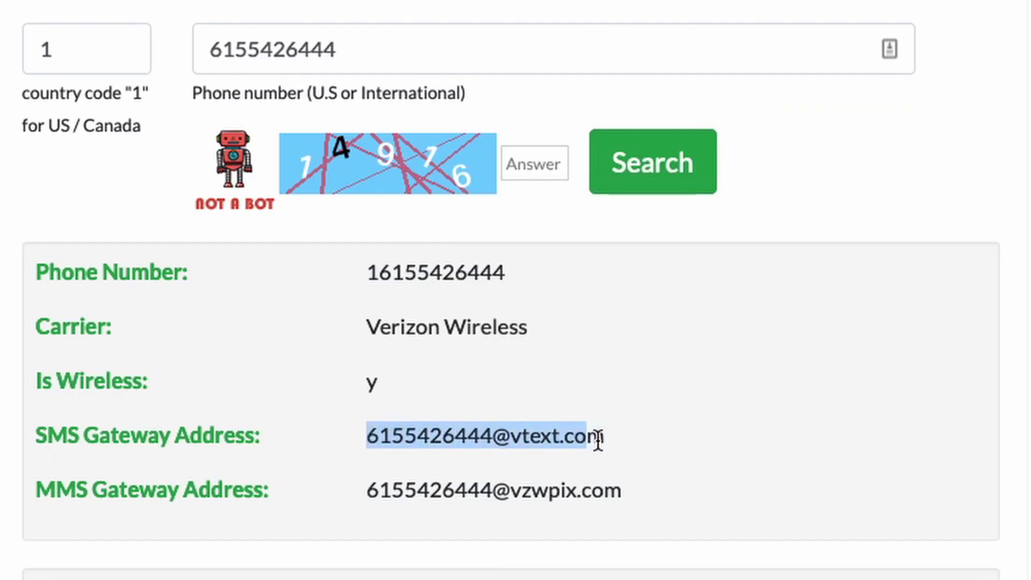
drag(598, 437, 604, 438)
drag(368, 490, 616, 489)
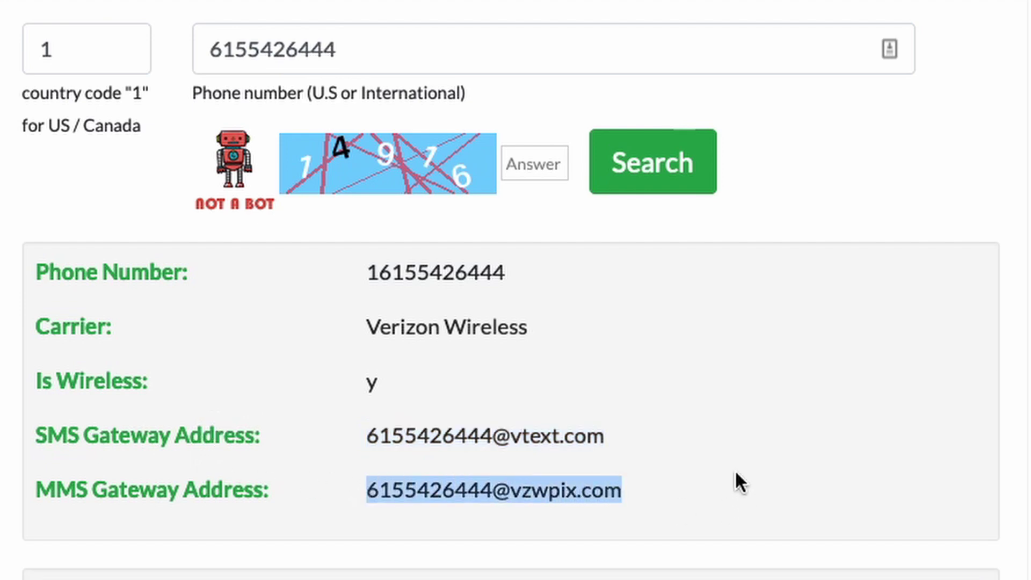